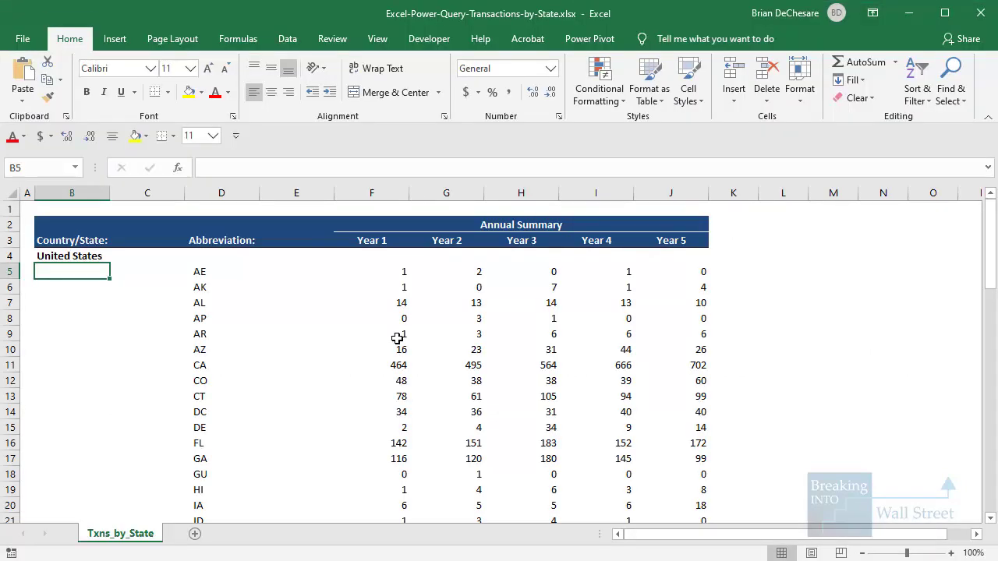
- Review the annual summary figures, the state abbreviations and the empty Country/State cells on the Txns_by_State sheet
{"action": "scroll", "coordinate": [386, 348], "scroll_direction": "down", "scroll_amount": 3}
{"action": "scroll", "coordinate": [403, 350], "scroll_direction": "up", "scroll_amount": 3}
{"action": "left_click_drag", "start_coordinate": [380, 225], "coordinate": [698, 441]}
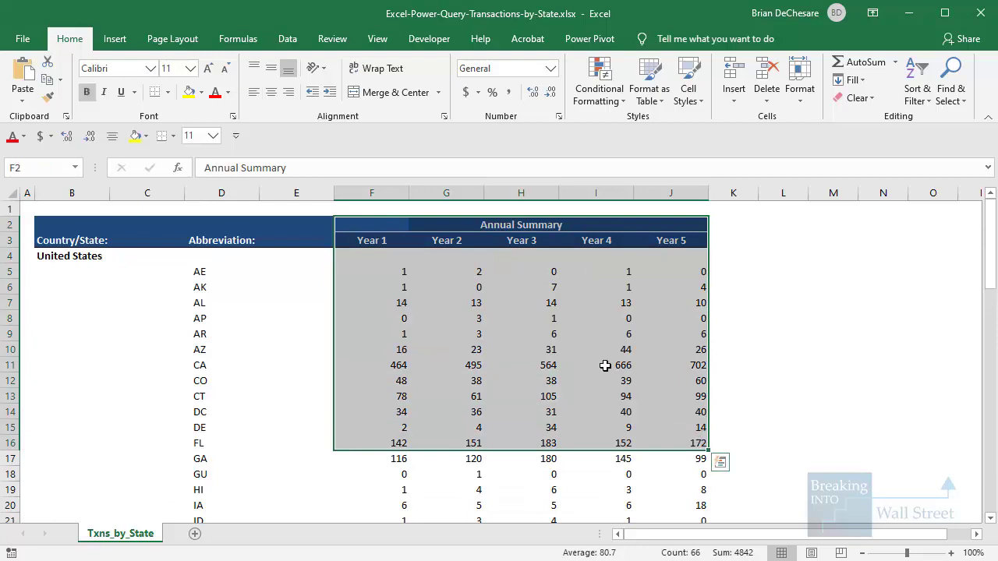
{"action": "left_click_drag", "start_coordinate": [226, 241], "coordinate": [232, 419]}
{"action": "scroll", "coordinate": [232, 413], "scroll_direction": "up", "scroll_amount": 13}
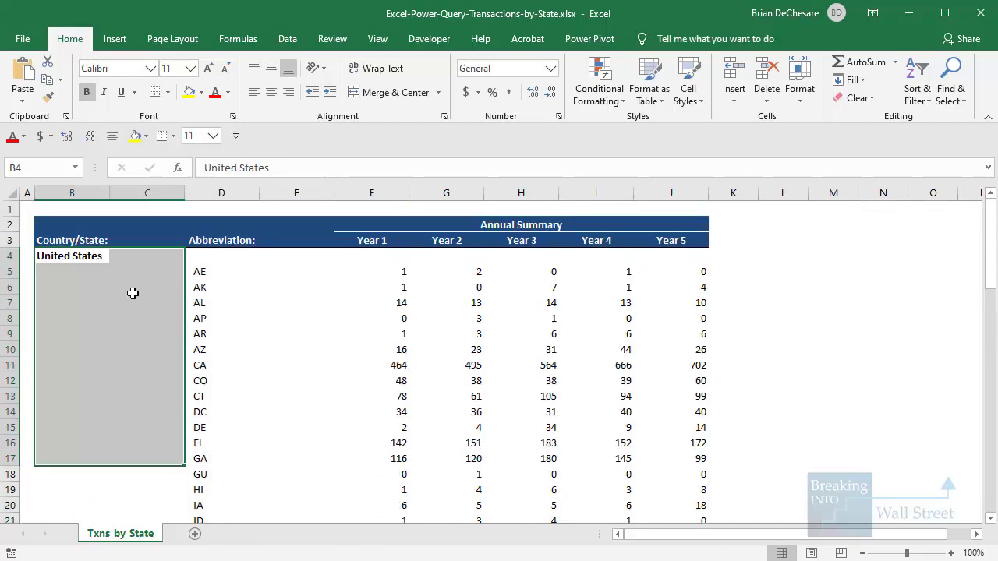
{"action": "left_click_drag", "start_coordinate": [133, 275], "coordinate": [67, 421]}
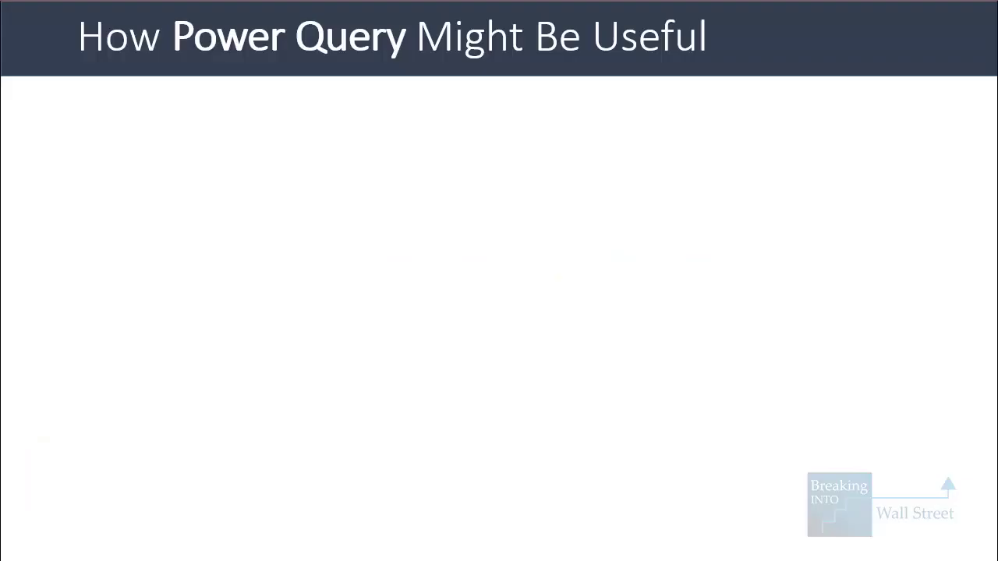
{"action": "key", "text": "Right"}
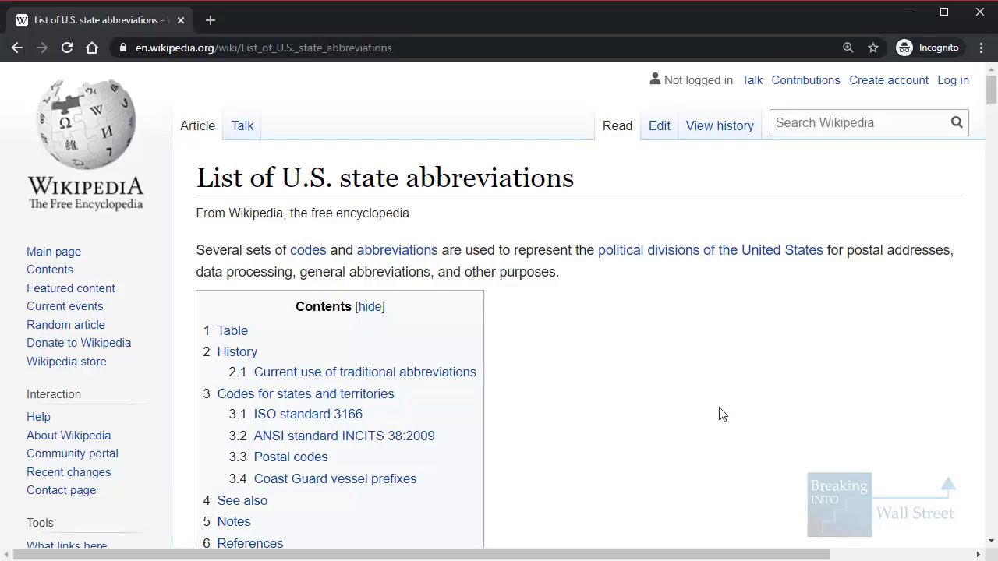
- Examine Wikipedia's table of U.S. state abbreviations, comparing the different codes given for states such as Arizona and Colorado
{"action": "scroll", "coordinate": [725, 390], "scroll_direction": "down", "scroll_amount": 10}
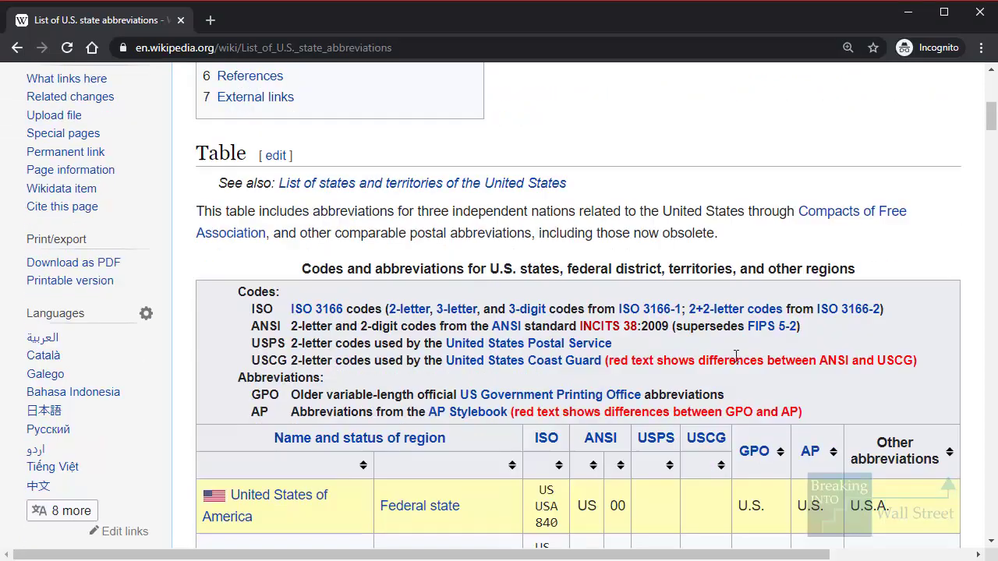
{"action": "scroll", "coordinate": [735, 361], "scroll_direction": "up", "scroll_amount": 2}
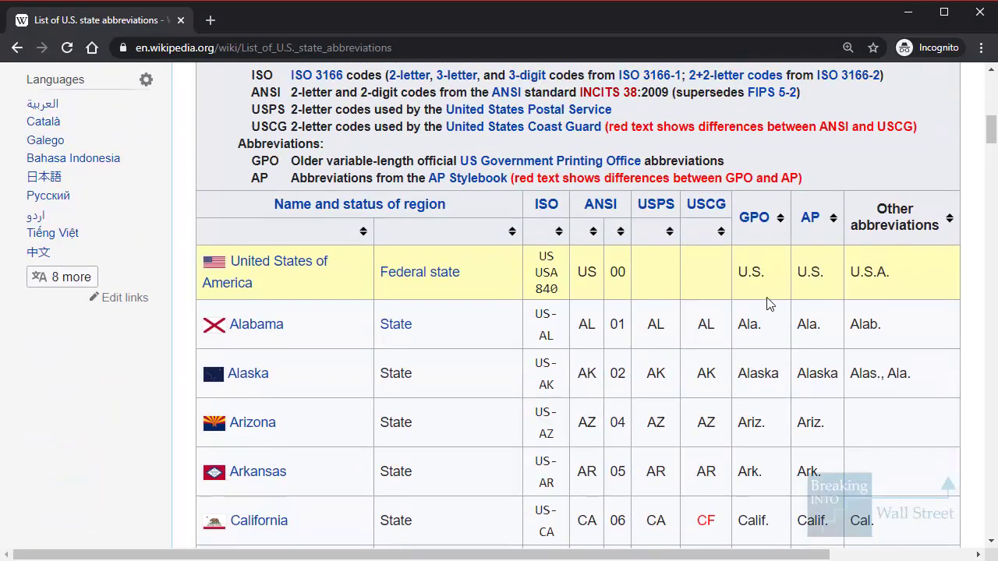
{"action": "scroll", "coordinate": [769, 301], "scroll_direction": "down", "scroll_amount": 3}
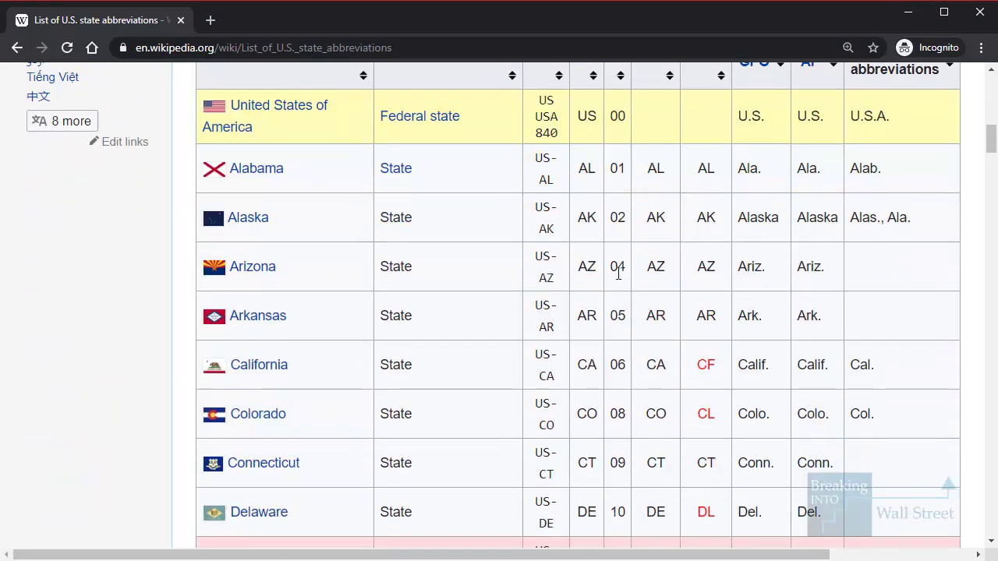
{"action": "left_click_drag", "start_coordinate": [216, 251], "coordinate": [302, 283]}
{"action": "left_click_drag", "start_coordinate": [577, 246], "coordinate": [616, 283]}
{"action": "left_click_drag", "start_coordinate": [731, 251], "coordinate": [772, 282]}
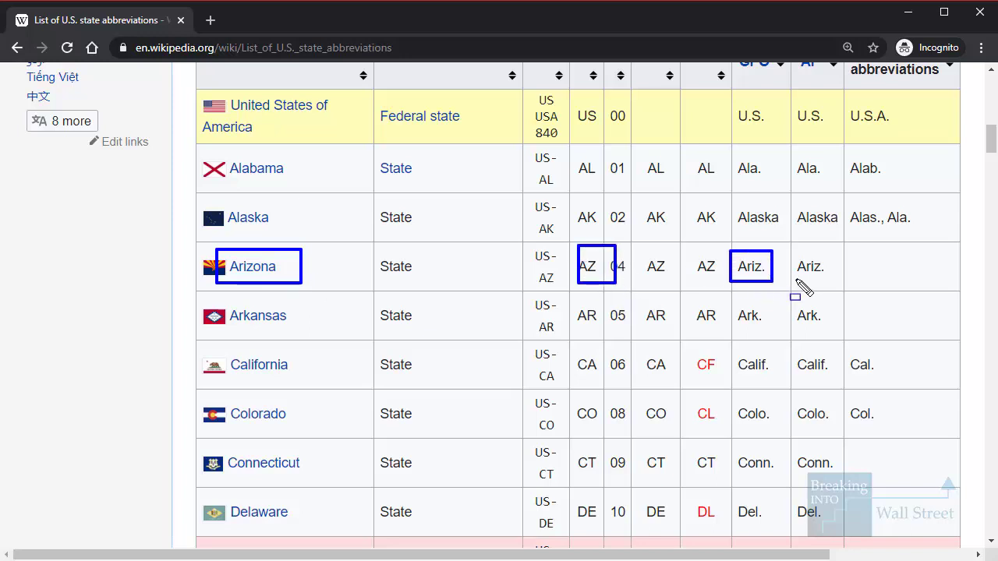
{"action": "key", "text": "e"}
{"action": "scroll", "coordinate": [893, 300], "scroll_direction": "down", "scroll_amount": 2}
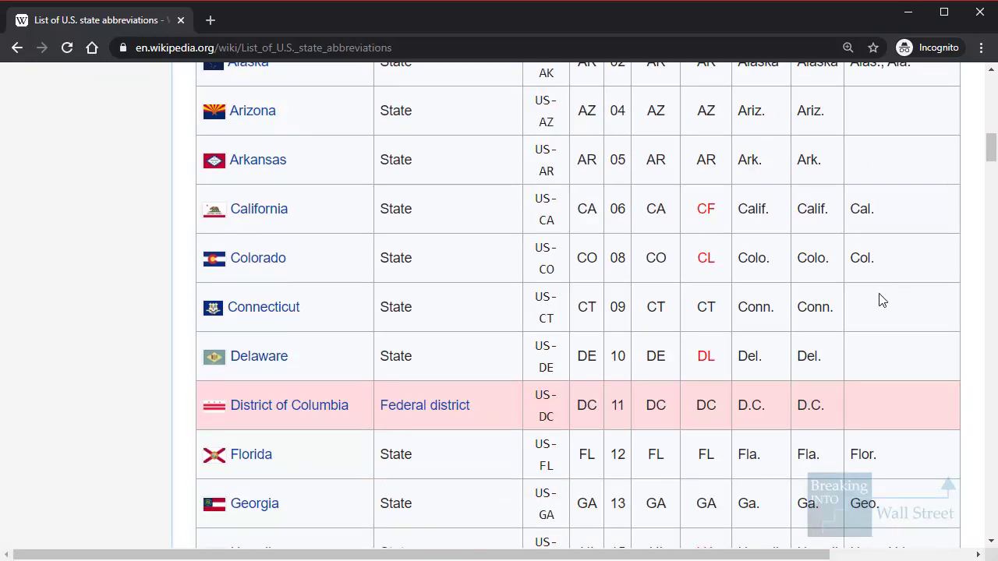
{"action": "left_click_drag", "start_coordinate": [570, 243], "coordinate": [620, 272]}
{"action": "left_click_drag", "start_coordinate": [731, 242], "coordinate": [777, 272]}
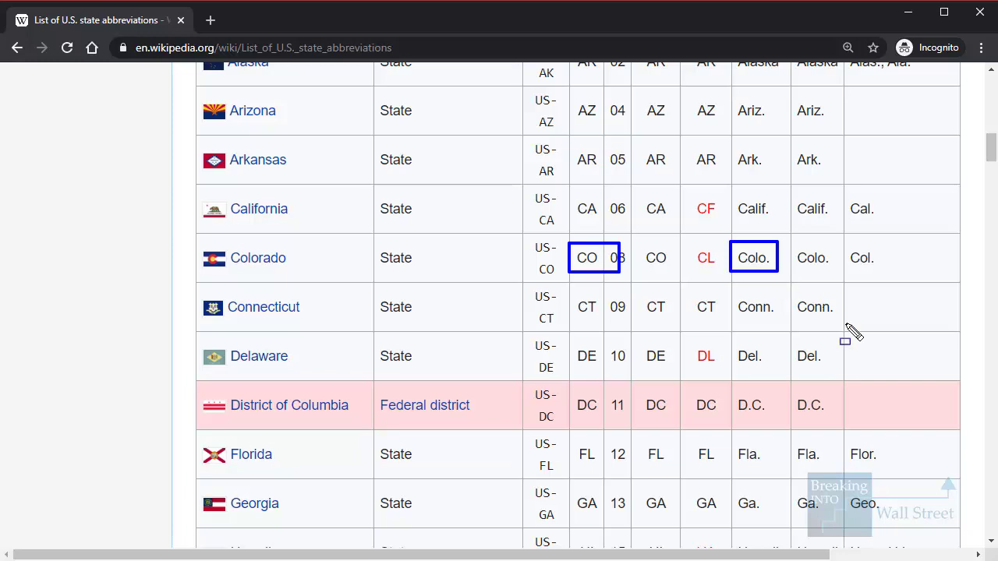
{"action": "key", "text": "Escape"}
{"action": "scroll", "coordinate": [853, 394], "scroll_direction": "down", "scroll_amount": 2}
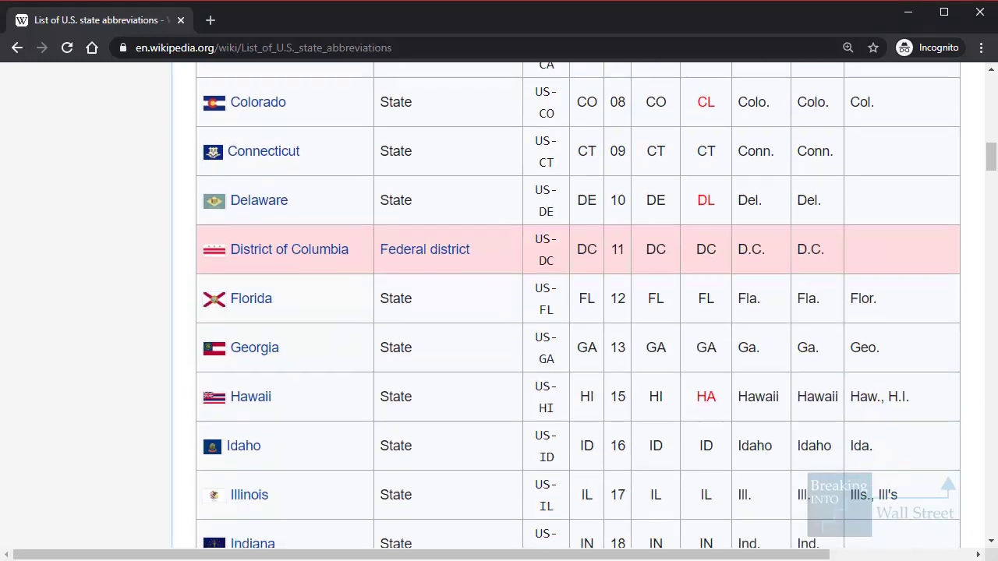
{"action": "key", "text": "alt+Tab"}
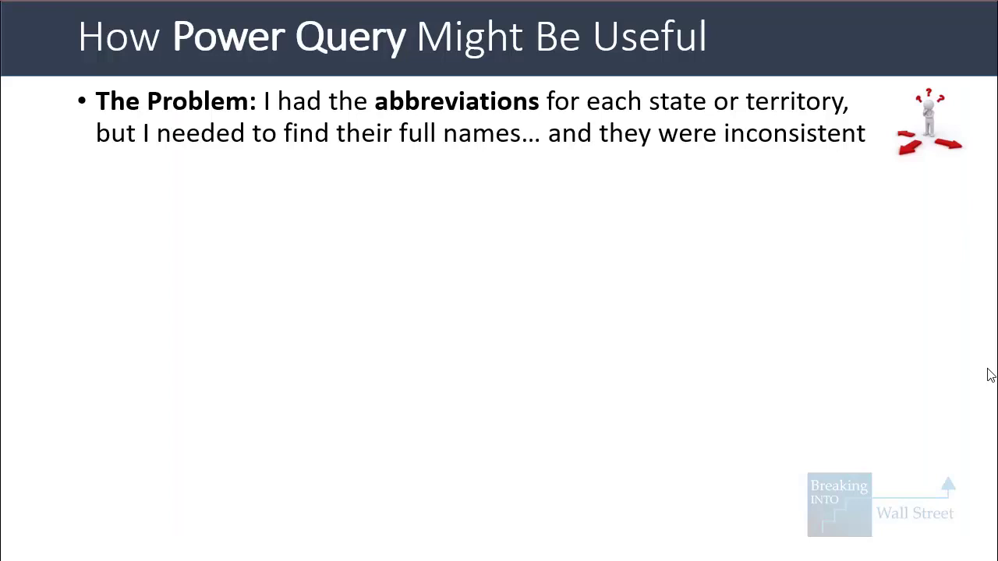
{"action": "key", "text": "Right"}
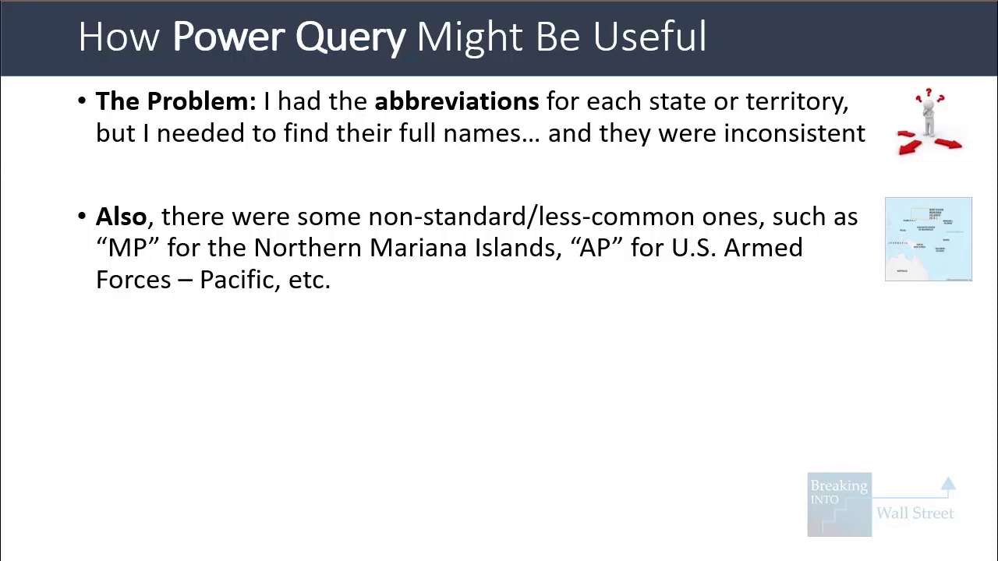
{"action": "key", "text": "Right"}
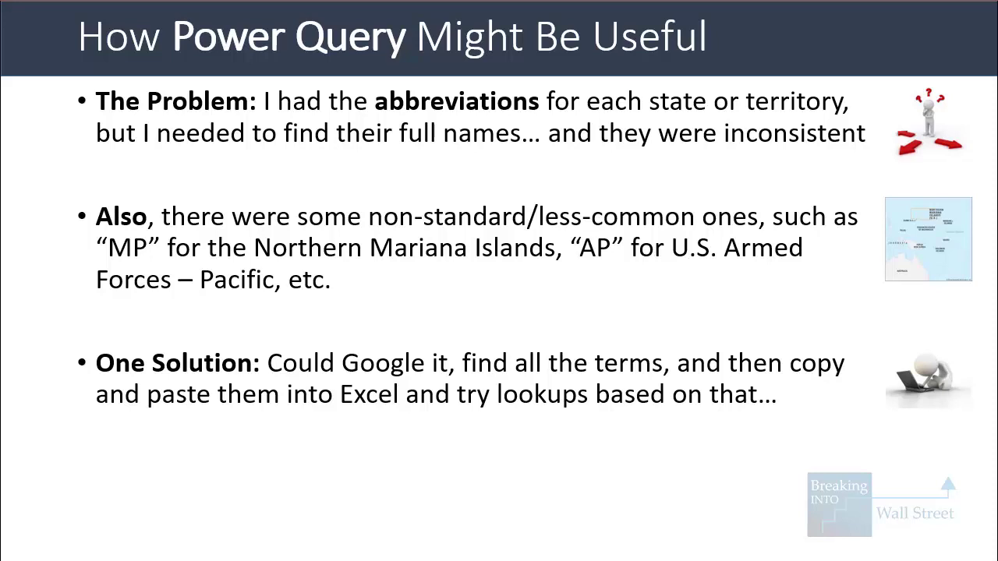
{"action": "key", "text": "Right"}
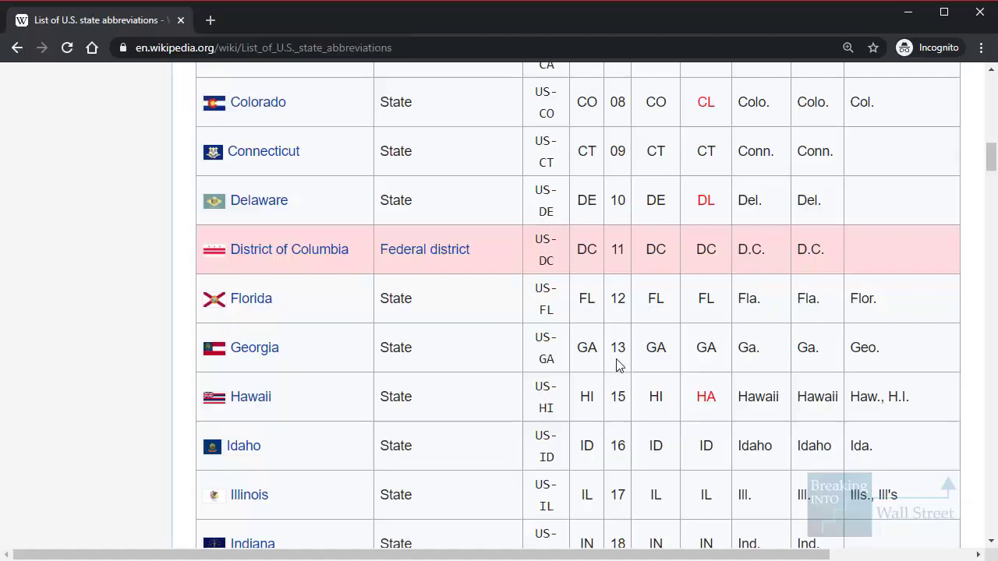
- Review the code legend, column headings and first state rows of the Wikipedia abbreviations table
{"action": "scroll", "coordinate": [659, 319], "scroll_direction": "up", "scroll_amount": 10}
{"action": "scroll", "coordinate": [646, 301], "scroll_direction": "up", "scroll_amount": 2}
{"action": "scroll", "coordinate": [624, 285], "scroll_direction": "down", "scroll_amount": 7}
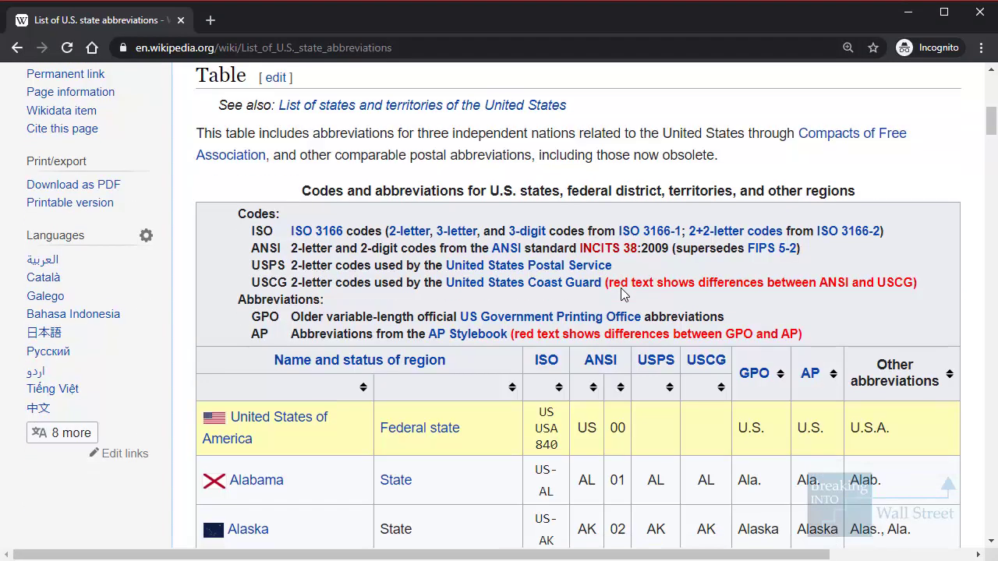
{"action": "scroll", "coordinate": [863, 305], "scroll_direction": "down", "scroll_amount": 5}
{"action": "scroll", "coordinate": [846, 315], "scroll_direction": "up", "scroll_amount": 3}
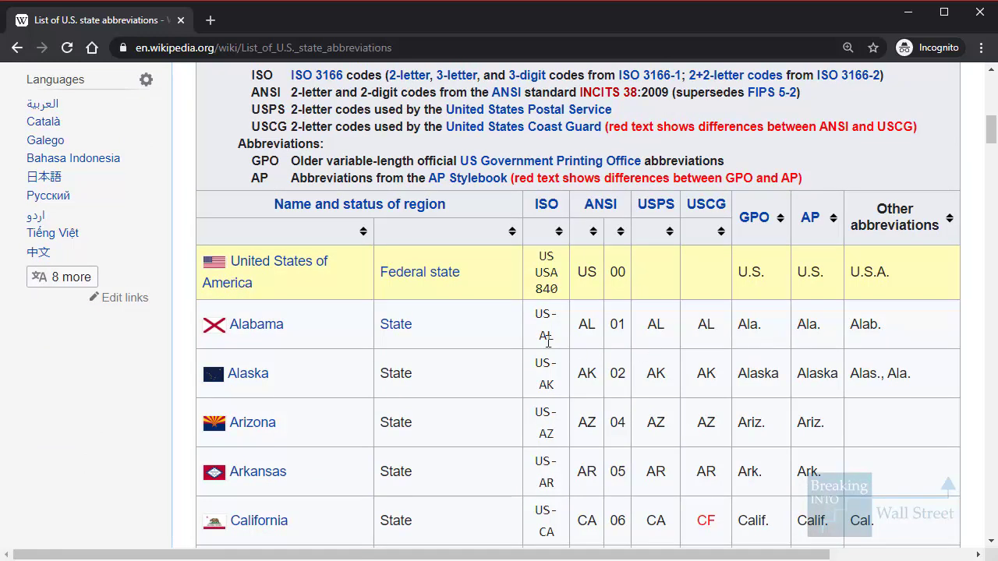
{"action": "scroll", "coordinate": [562, 328], "scroll_direction": "down", "scroll_amount": 2}
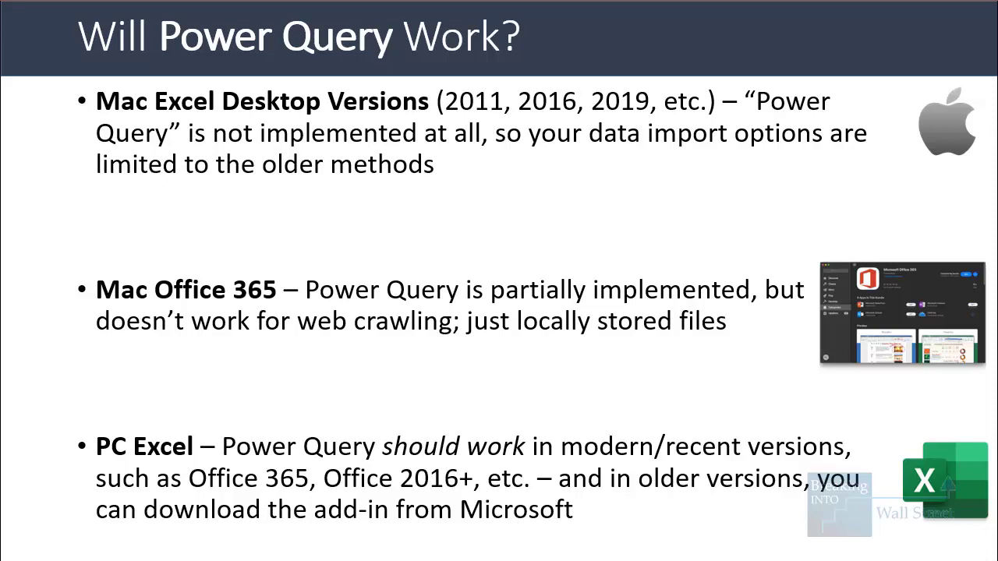
{"action": "key", "text": "Right"}
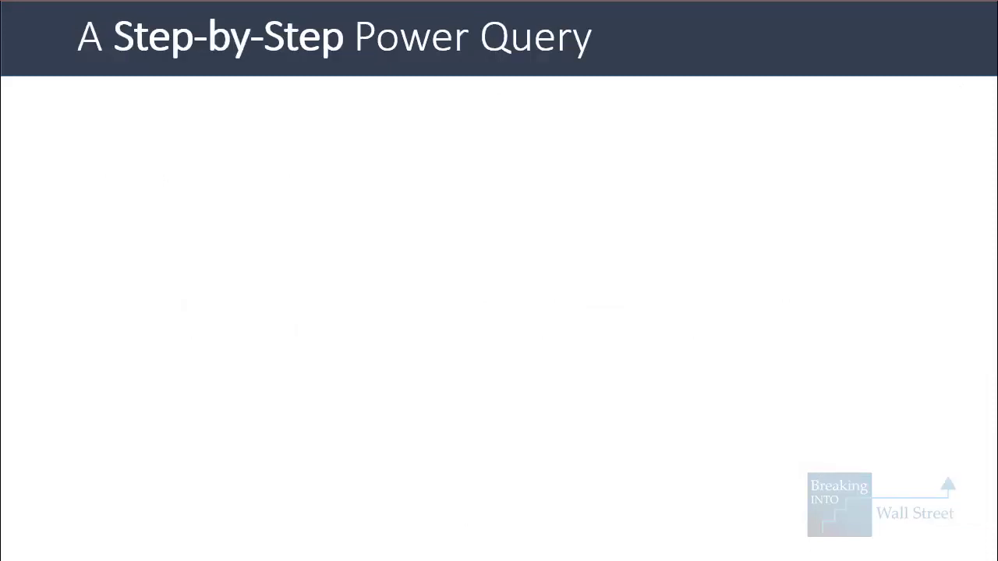
{"action": "key", "text": "Right"}
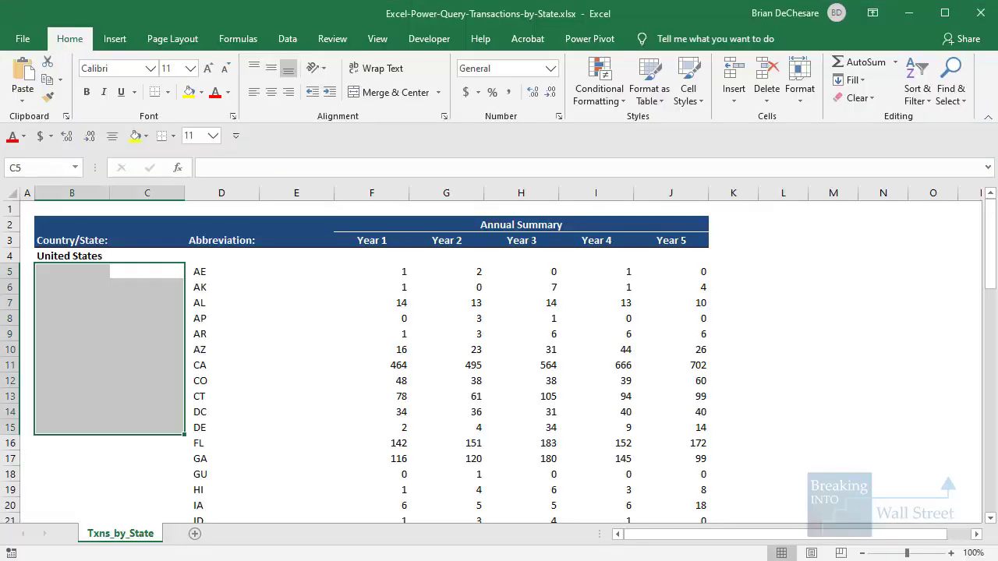
- Select cell C5 in the transactions sheet and start a data import from a web source
{"action": "left_click", "coordinate": [138, 273]}
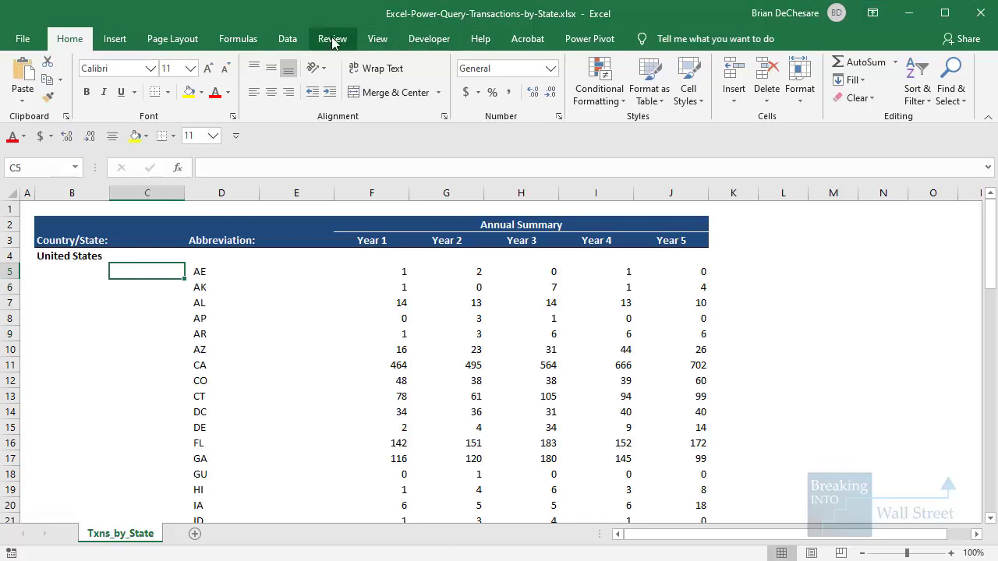
{"action": "left_click", "coordinate": [288, 39]}
{"action": "left_click", "coordinate": [28, 90]}
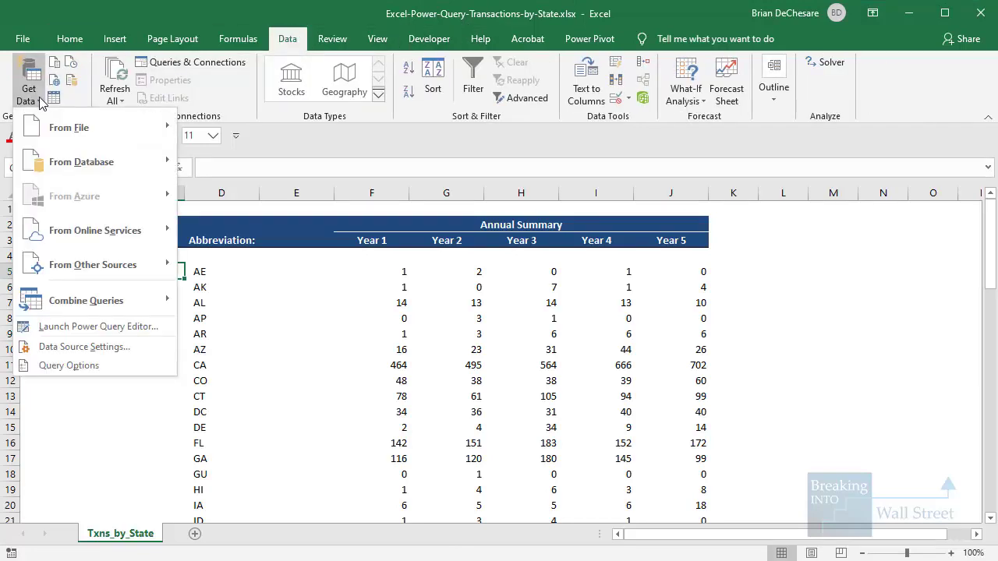
{"action": "mouse_move", "coordinate": [117, 257]}
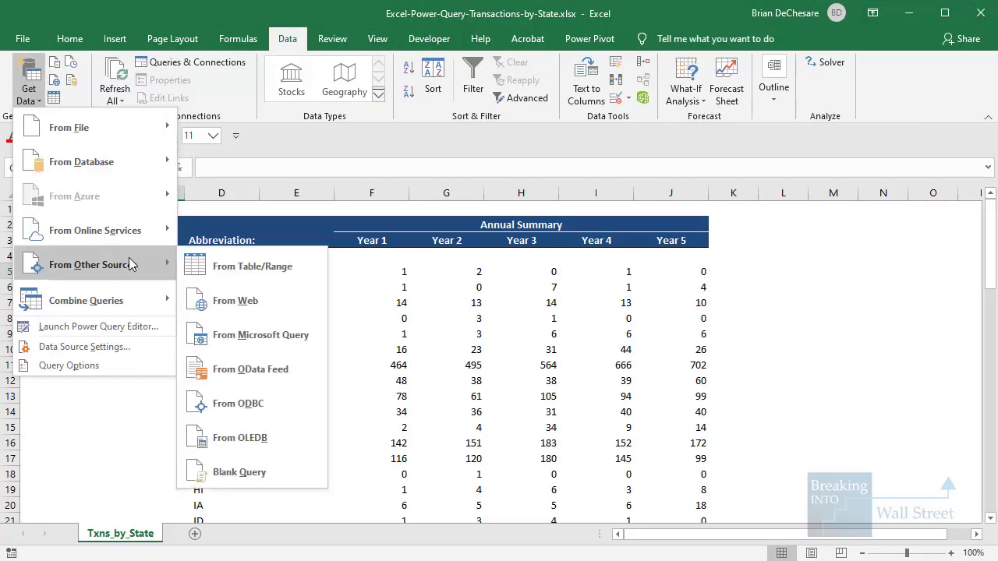
{"action": "left_click", "coordinate": [225, 300]}
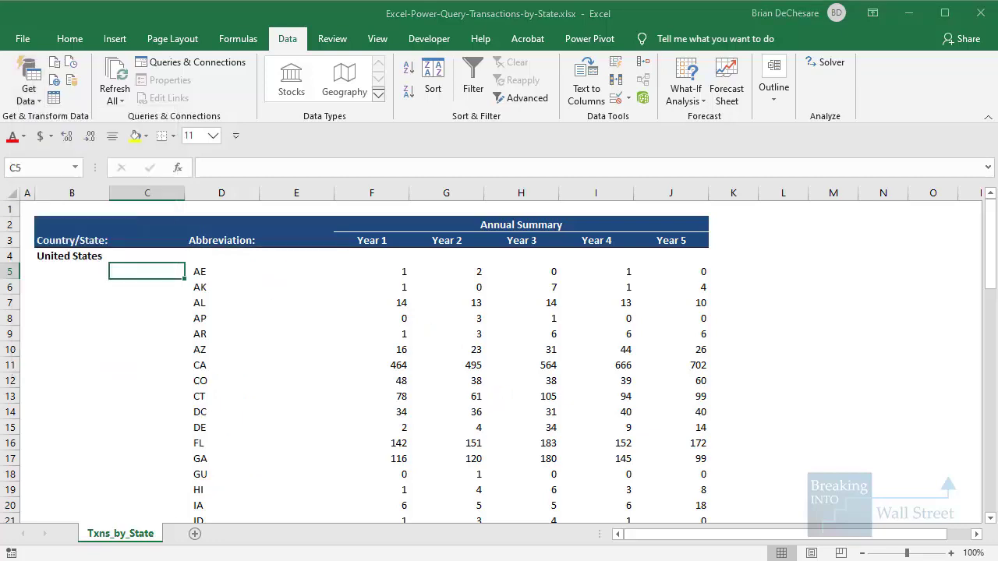
{"action": "key", "text": "alt+Tab"}
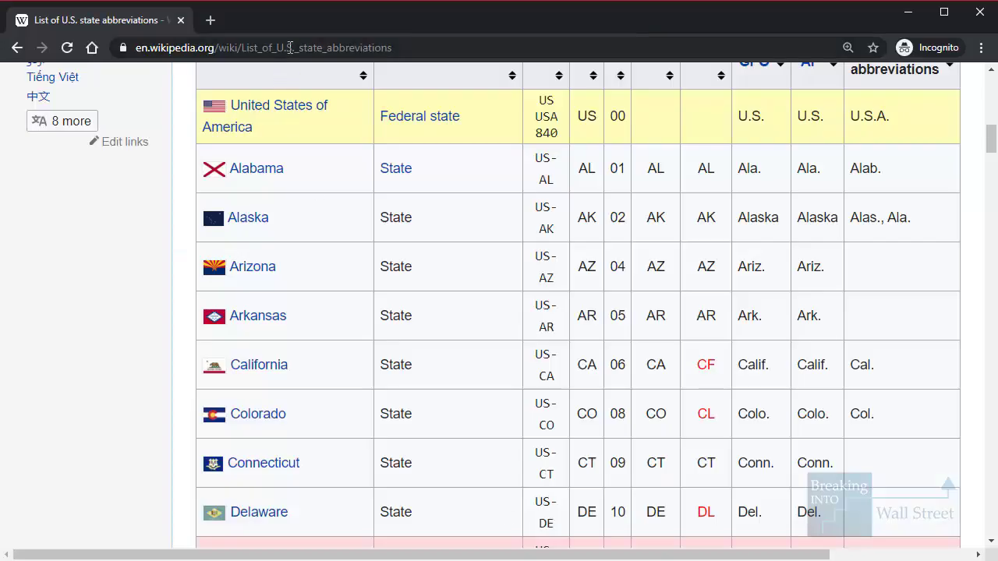
{"action": "left_click", "coordinate": [290, 47]}
{"action": "key", "text": "ctrl+c"}
{"action": "key", "text": "alt+Tab"}
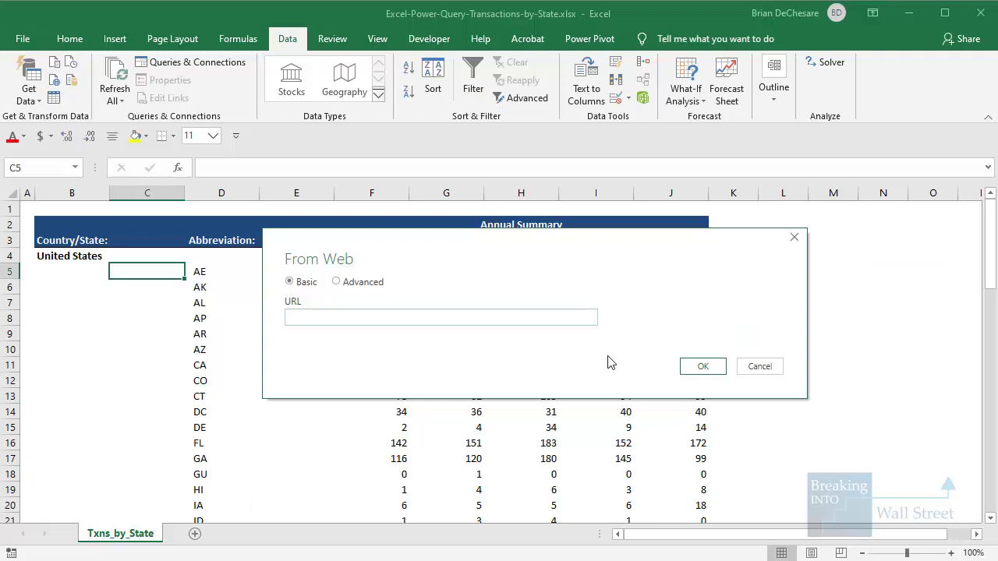
{"action": "left_click", "coordinate": [551, 317]}
{"action": "key", "text": "ctrl+v"}
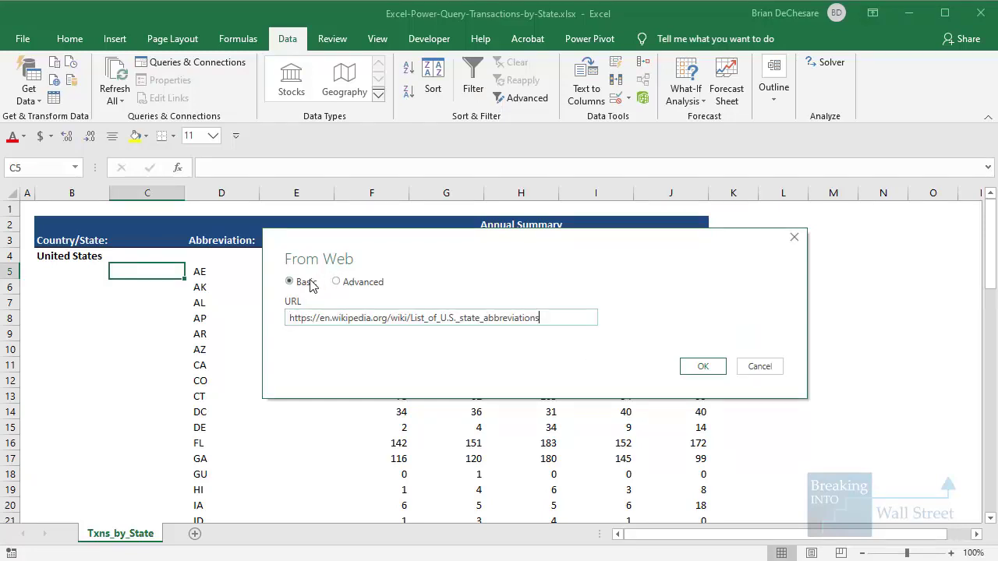
{"action": "left_click", "coordinate": [701, 367]}
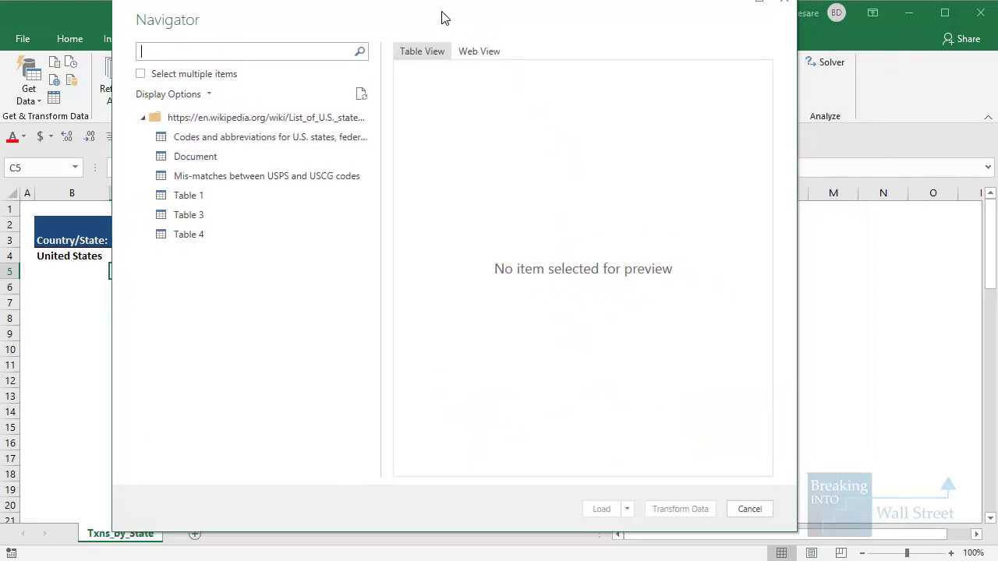
- Preview the Codes and abbreviations table from the import and compare it with the Wikipedia page in the browser
{"action": "left_click", "coordinate": [275, 138]}
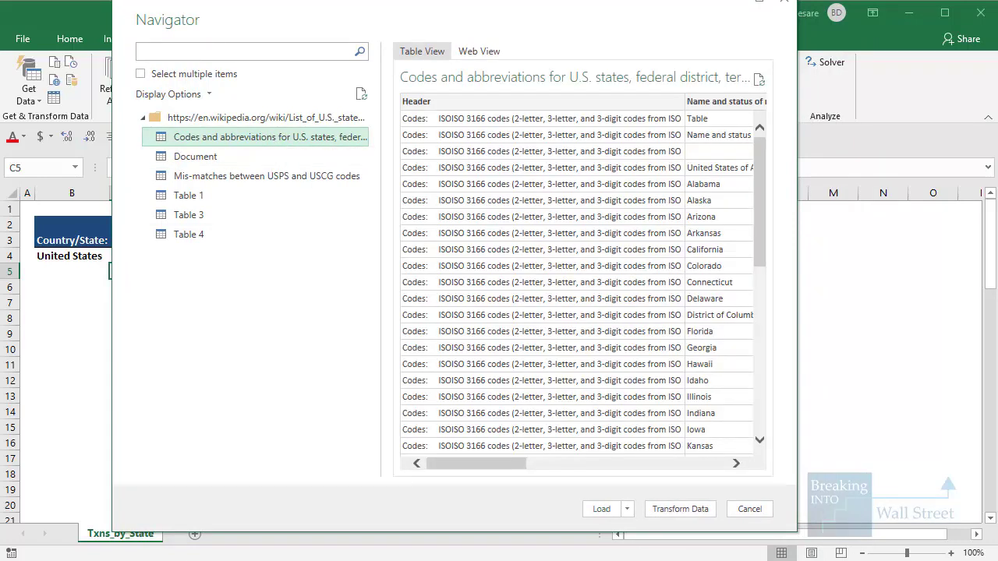
{"action": "key", "text": "alt+Tab"}
{"action": "scroll", "coordinate": [858, 280], "scroll_direction": "down", "scroll_amount": 10}
{"action": "left_click_drag", "start_coordinate": [989, 206], "coordinate": [992, 139]}
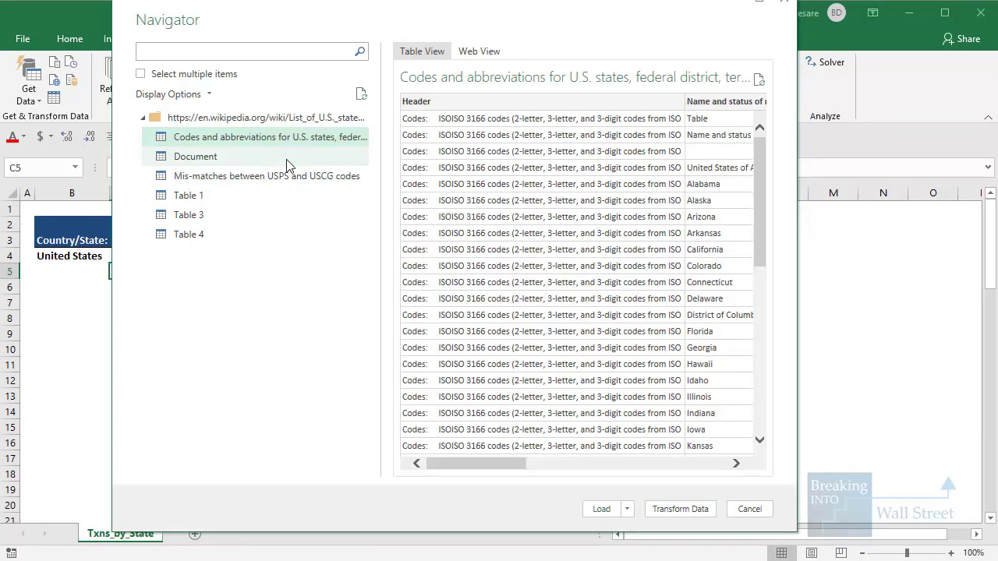
{"action": "left_click_drag", "start_coordinate": [515, 464], "coordinate": [482, 472]}
- Preview the Document, Mis-matches between USPS and USCG codes, Table 1, Table 3 and Table 4 items
{"action": "left_click", "coordinate": [225, 157]}
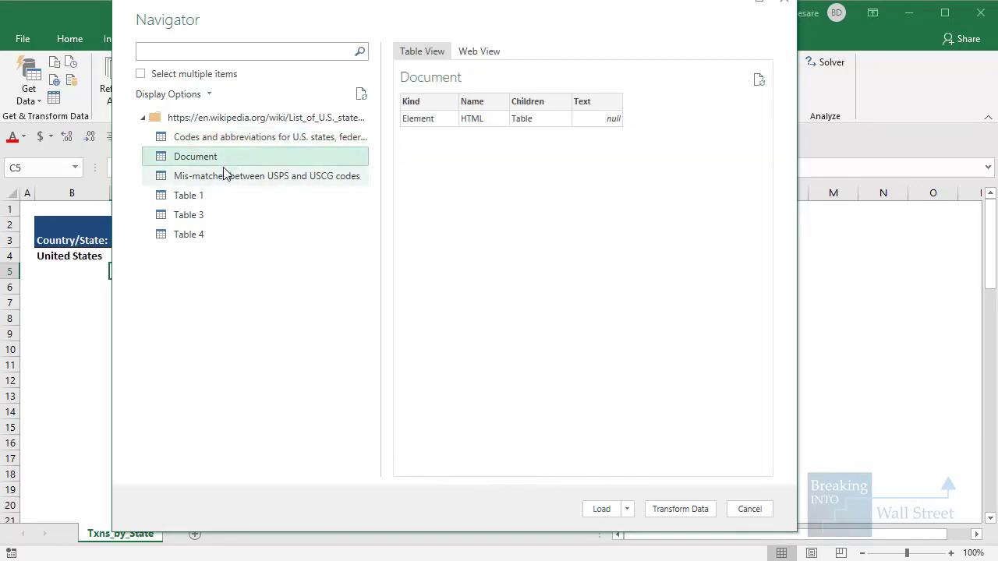
{"action": "left_click", "coordinate": [224, 172]}
{"action": "left_click", "coordinate": [222, 195]}
{"action": "left_click", "coordinate": [214, 216]}
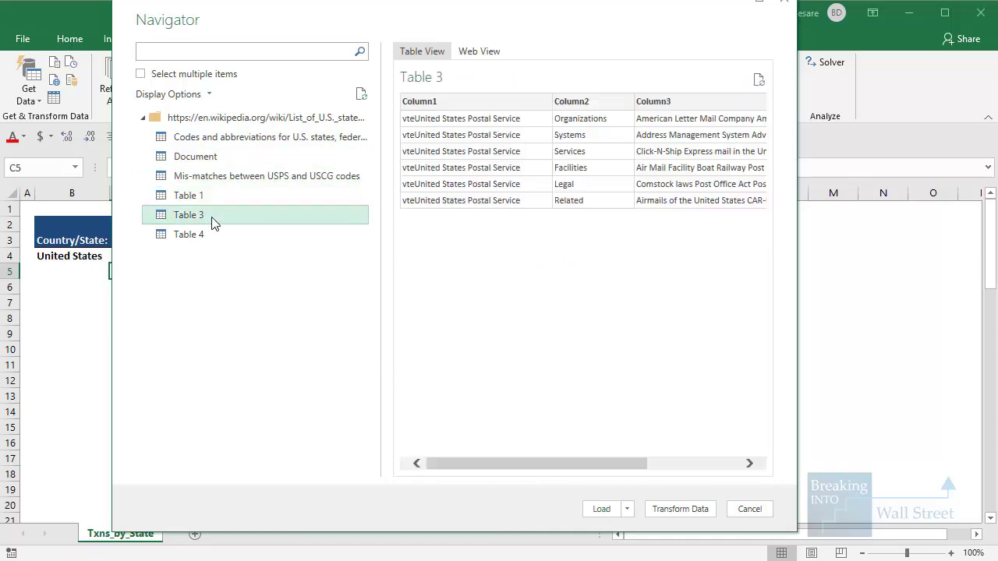
{"action": "left_click", "coordinate": [206, 234]}
- Choose the Codes and abbreviations for U.S. states table and open it for transformation in the Power Query Editor
{"action": "left_click", "coordinate": [251, 148]}
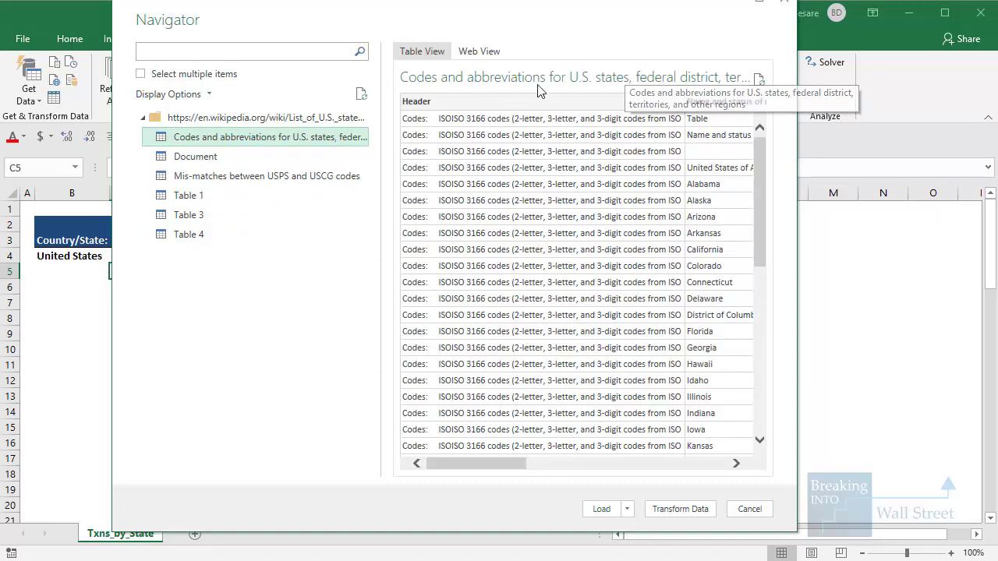
{"action": "left_click_drag", "start_coordinate": [512, 464], "coordinate": [429, 477]}
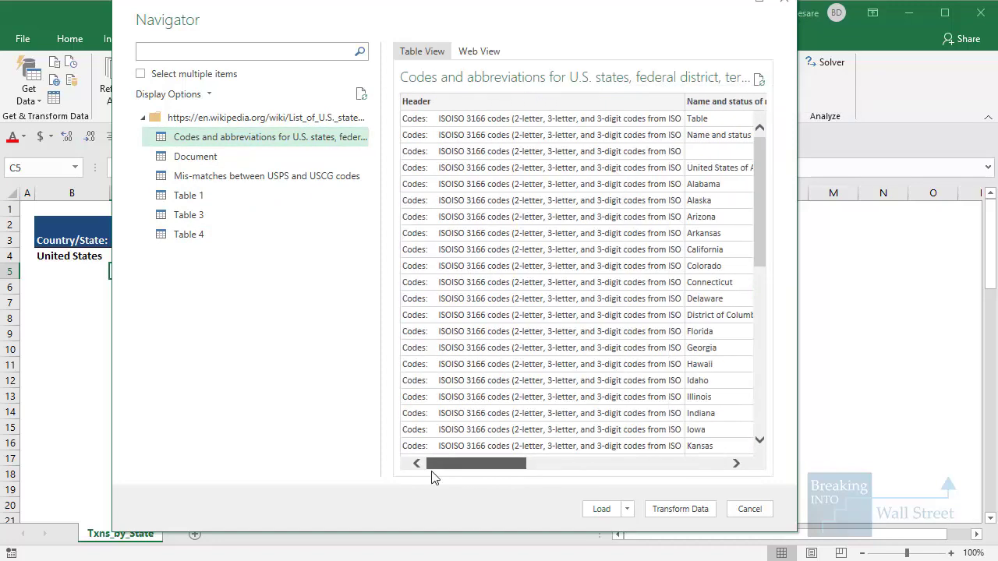
{"action": "left_click", "coordinate": [681, 509]}
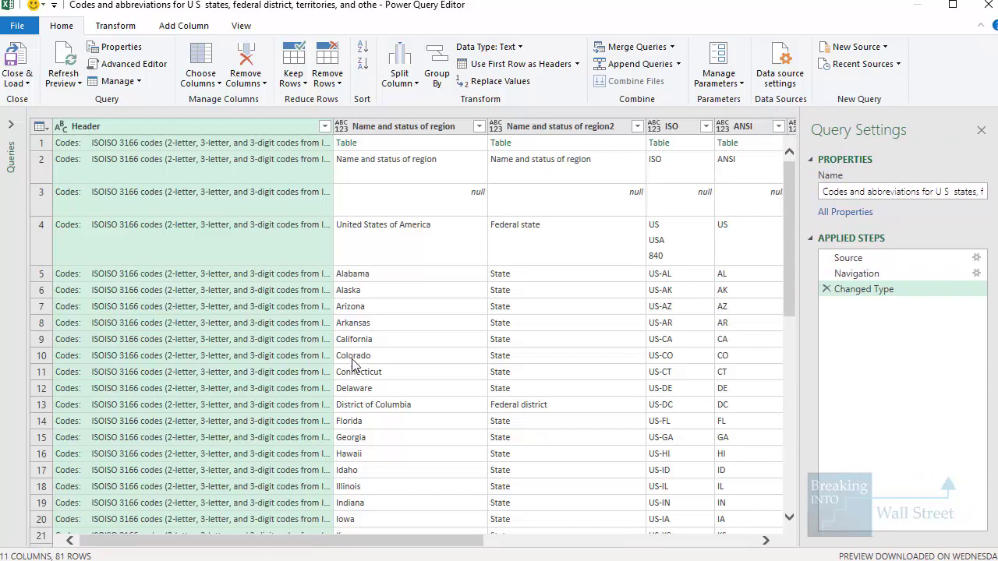
- Examine the imported table's columns from Header across to Other abbreviations
{"action": "left_click", "coordinate": [356, 341]}
{"action": "left_click", "coordinate": [181, 202]}
{"action": "left_click", "coordinate": [209, 160]}
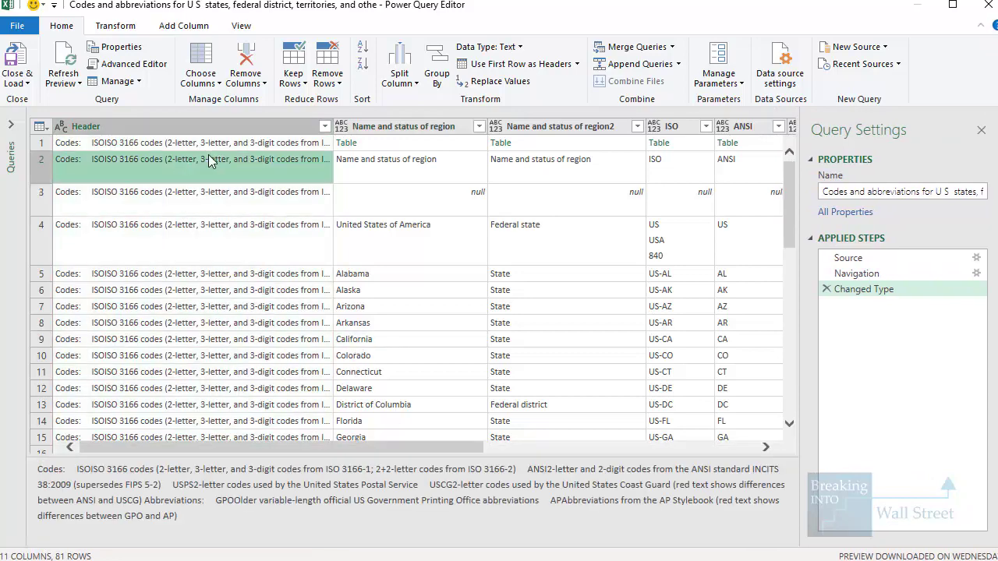
{"action": "key", "text": "Right"}
{"action": "key", "text": "Right"}
{"action": "key", "text": "Right"}
{"action": "key", "text": "Right"}
{"action": "key", "text": "Right"}
{"action": "key", "text": "Right"}
{"action": "key", "text": "Right"}
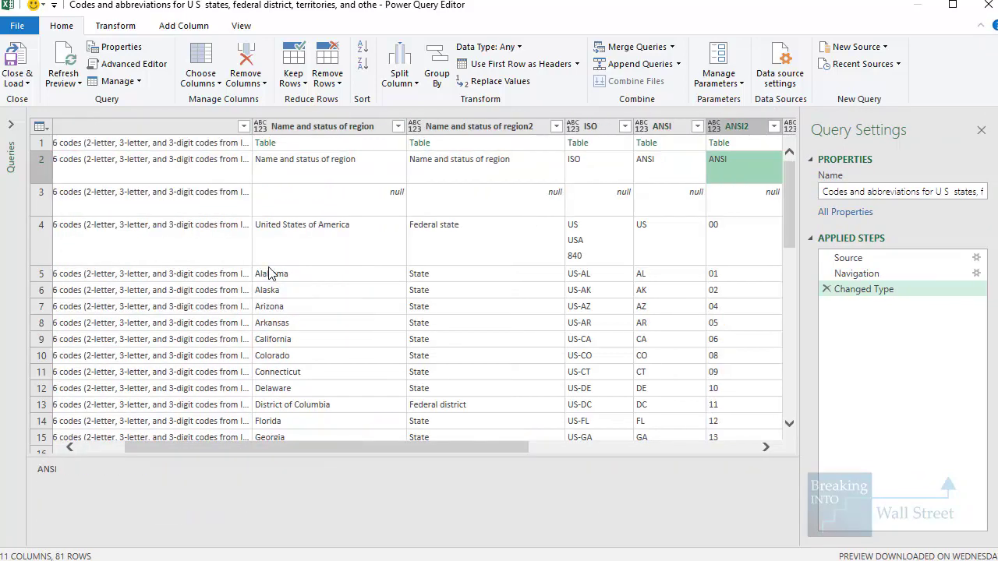
{"action": "key", "text": "Right"}
{"action": "key", "text": "Right"}
{"action": "key", "text": "Right"}
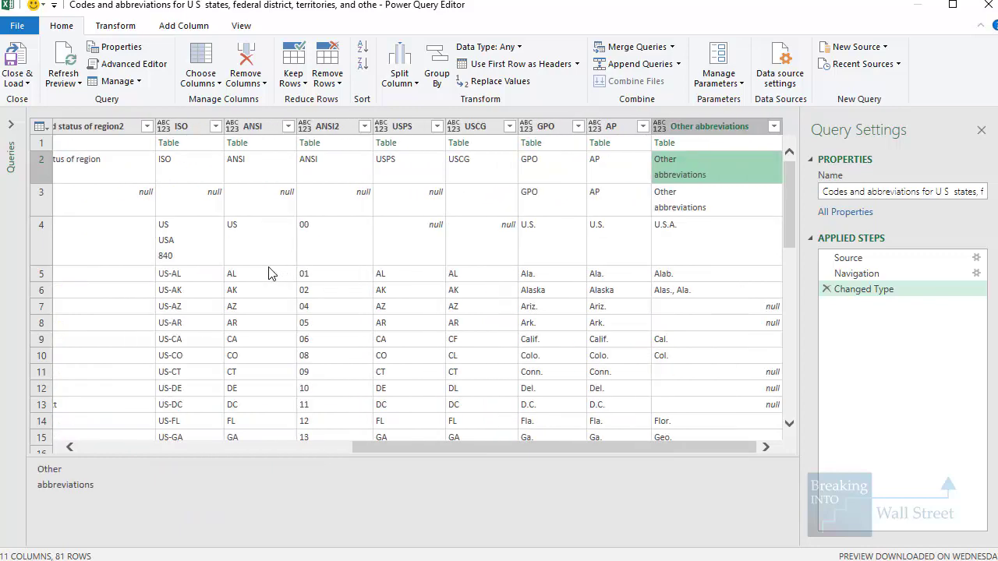
{"action": "key", "text": "Left"}
{"action": "key", "text": "Left"}
{"action": "key", "text": "Left"}
{"action": "key", "text": "Left"}
{"action": "key", "text": "Left"}
{"action": "key", "text": "Left"}
{"action": "key", "text": "Left"}
{"action": "key", "text": "Left"}
{"action": "key", "text": "Left"}
{"action": "key", "text": "Left"}
{"action": "key", "text": "Left"}
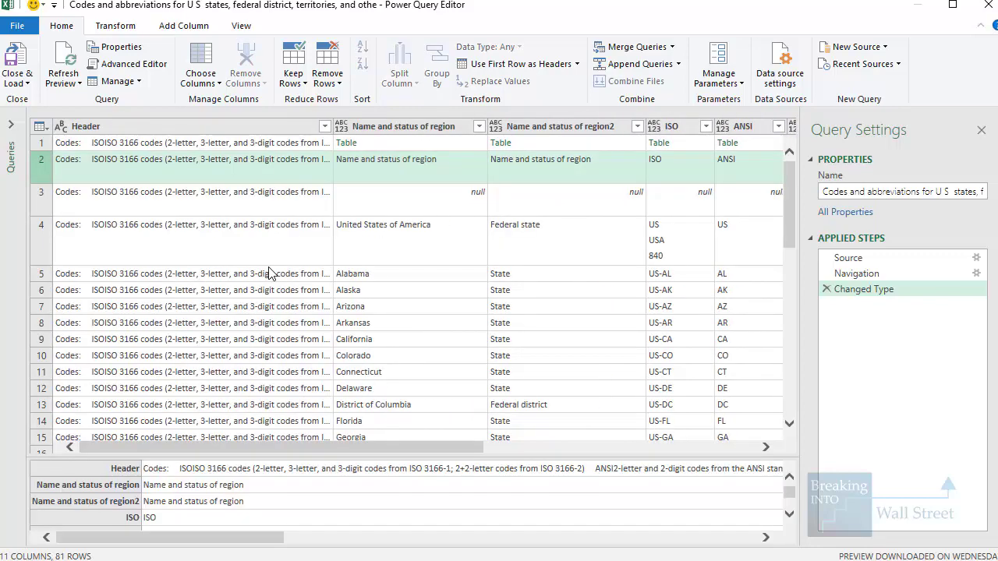
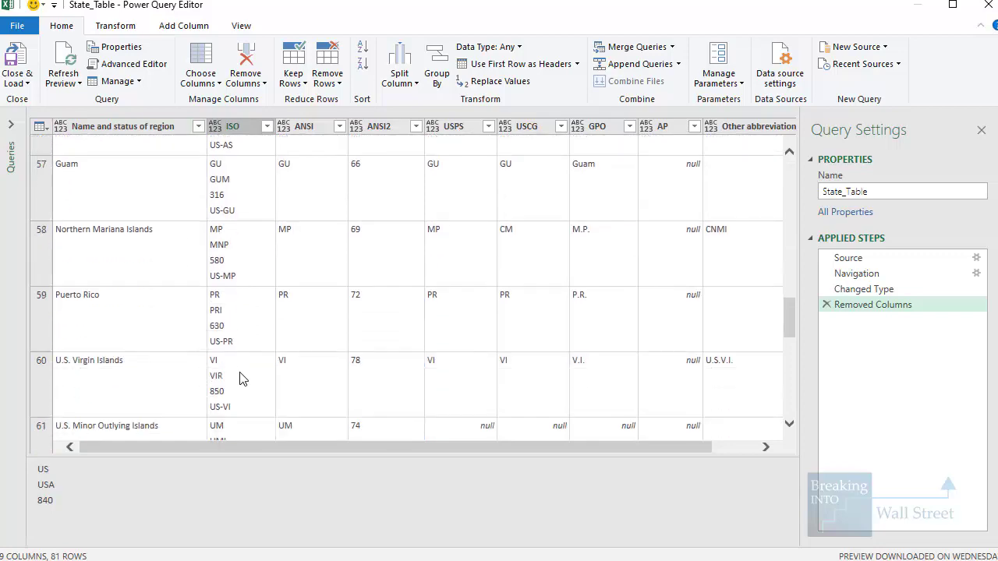
- Examine the last rows of the table, comparing the region names with their USPS codes for the U.S. Armed Forces entries
{"action": "scroll", "coordinate": [240, 379], "scroll_direction": "down", "scroll_amount": 8}
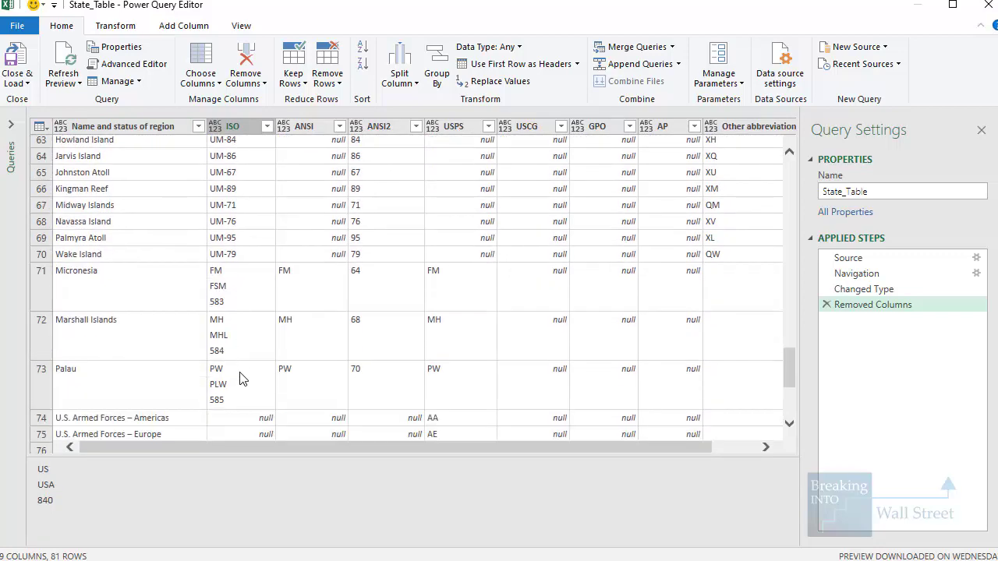
{"action": "left_click", "coordinate": [413, 355]}
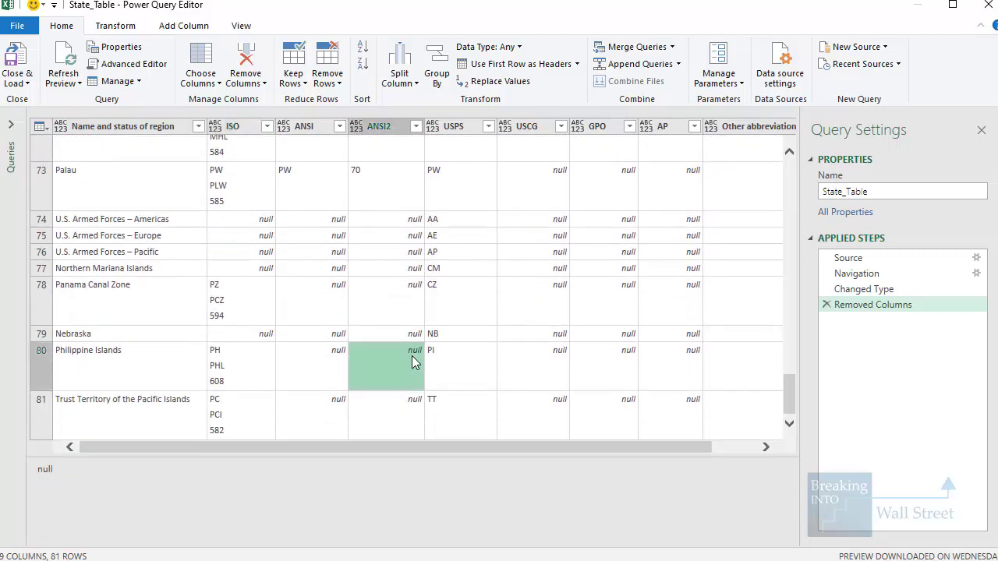
{"action": "left_click", "coordinate": [477, 191]}
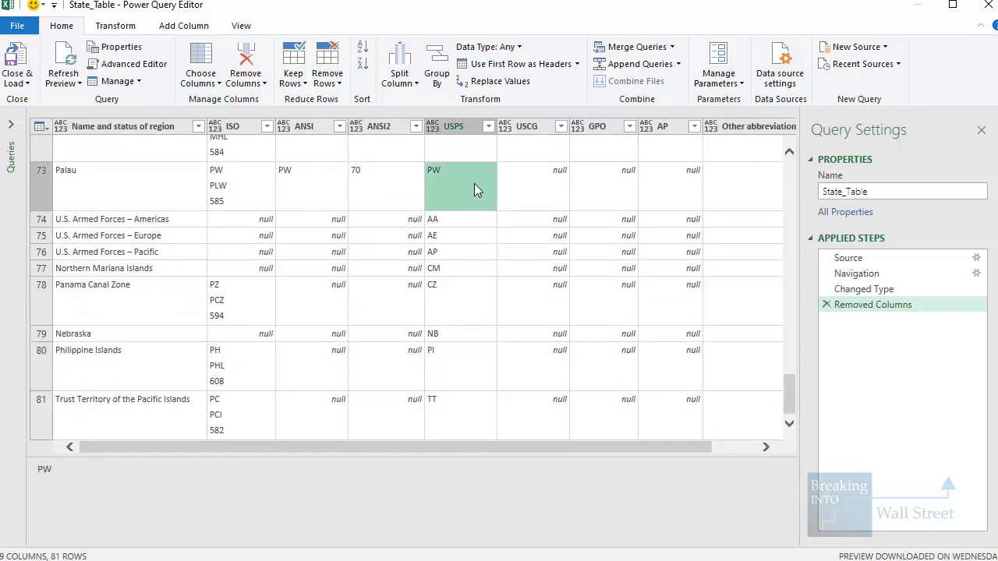
{"action": "key", "text": "Down"}
{"action": "key", "text": "Left"}
{"action": "key", "text": "Left"}
{"action": "key", "text": "Left"}
{"action": "key", "text": "Left"}
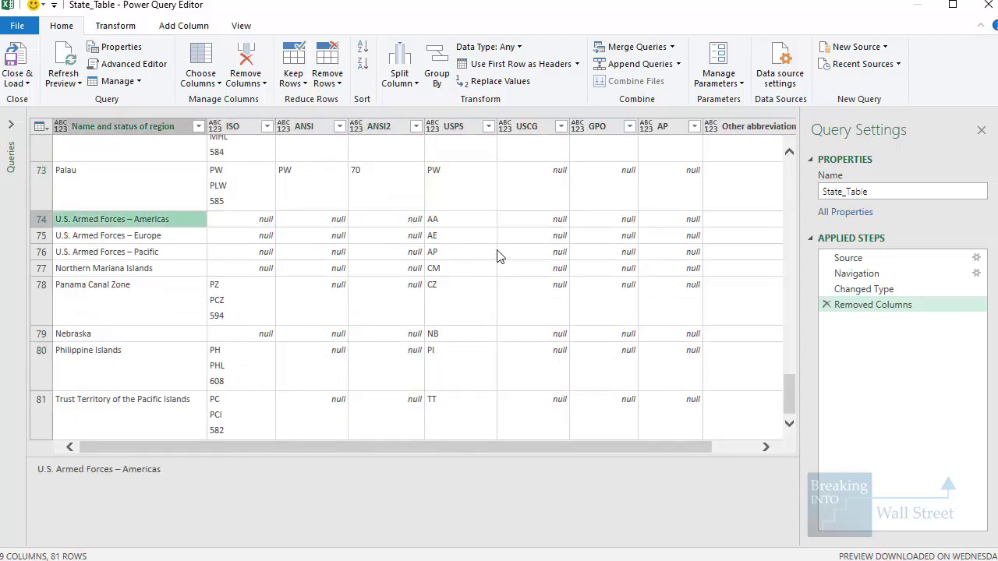
{"action": "key", "text": "Down"}
{"action": "key", "text": "Down"}
{"action": "key", "text": "Down"}
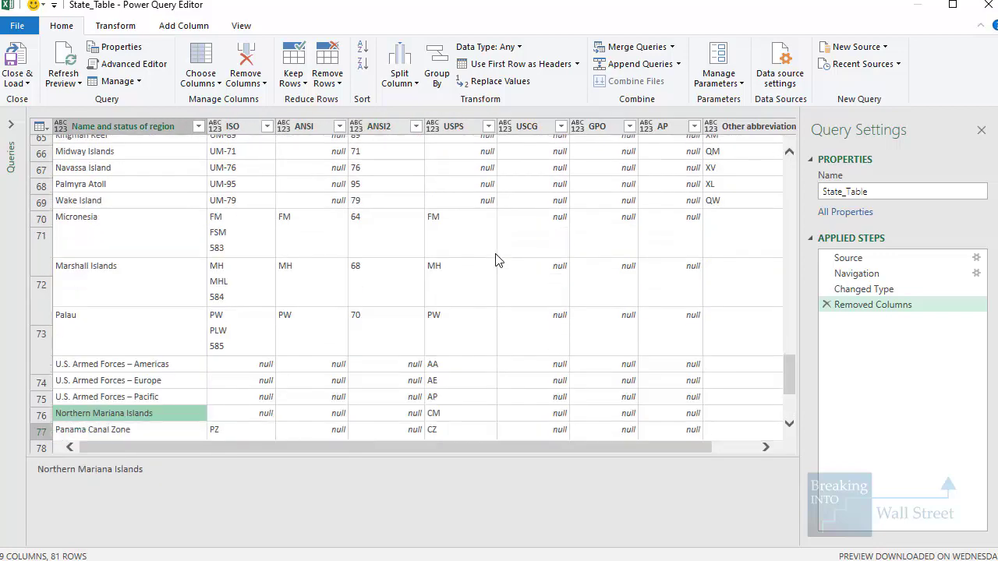
{"action": "left_click", "coordinate": [143, 254]}
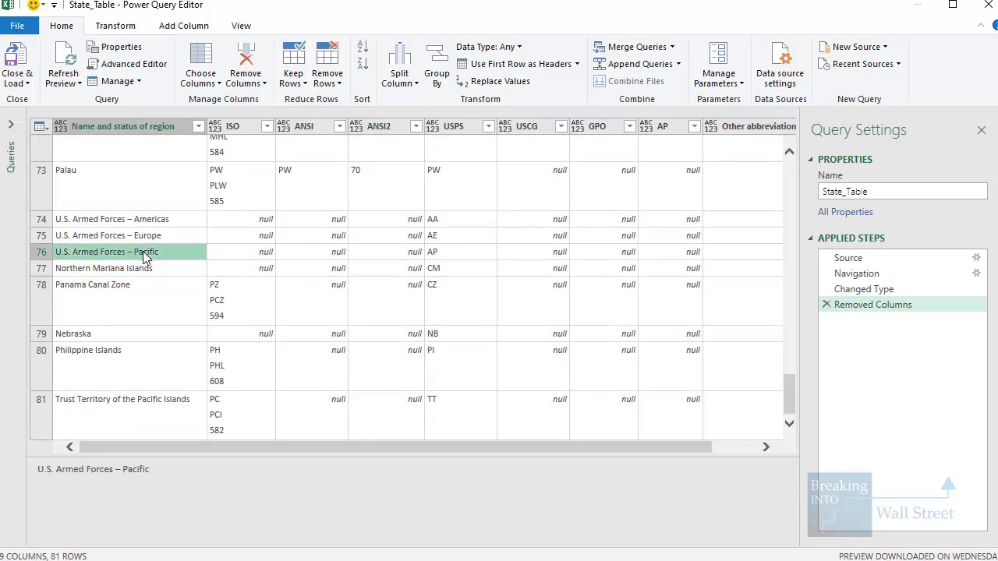
{"action": "left_click", "coordinate": [438, 255]}
{"action": "mouse_move", "coordinate": [419, 112]}
{"action": "left_mouse_down"}
{"action": "mouse_move", "coordinate": [446, 172]}
{"action": "mouse_move", "coordinate": [509, 451]}
{"action": "left_mouse_up"}
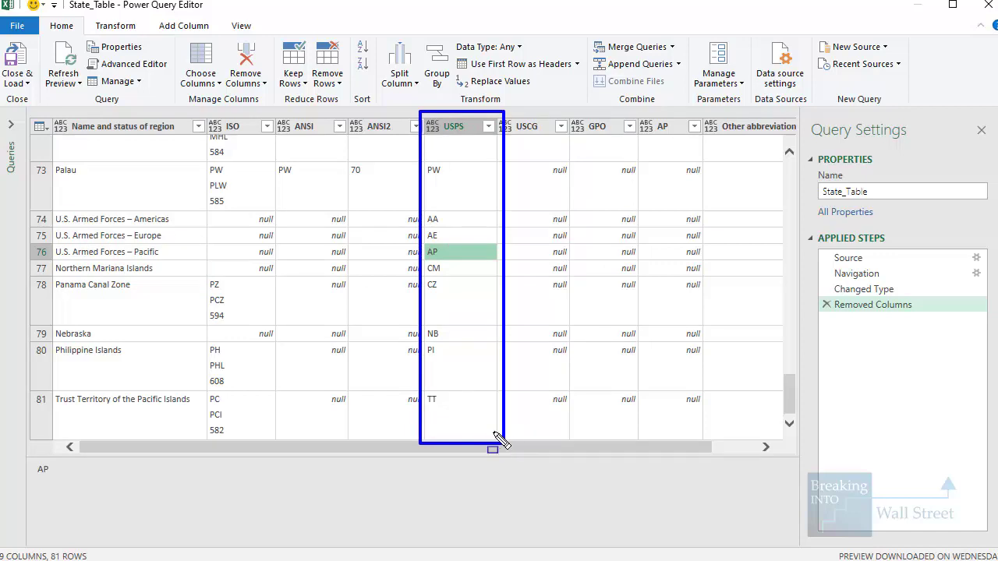
- Check the other code columns, from ISO to Other abbreviations, for missing values in the territory and Armed Forces rows
{"action": "left_click", "coordinate": [532, 253]}
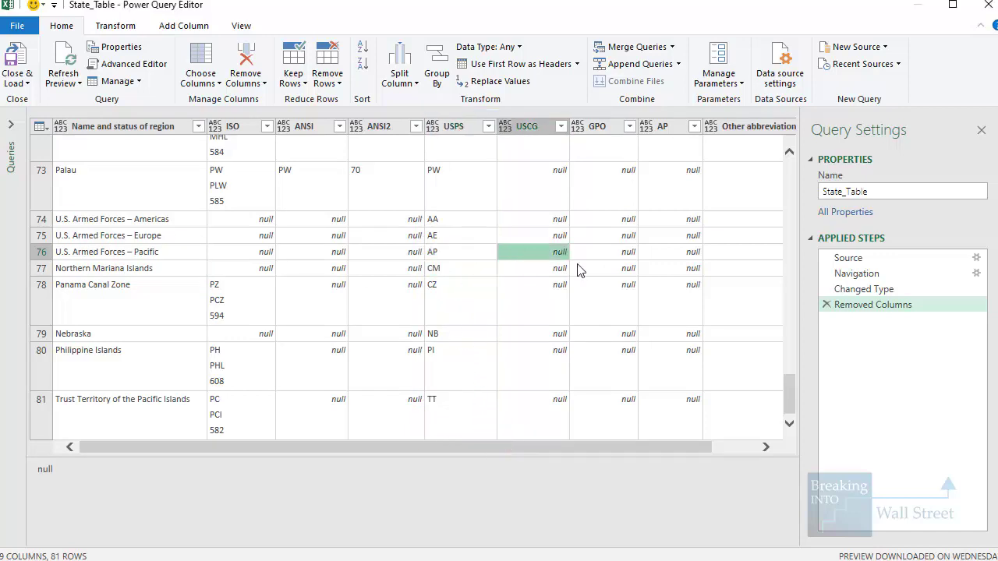
{"action": "key", "text": "Right"}
{"action": "key", "text": "Right"}
{"action": "key", "text": "Right"}
{"action": "key", "text": "Left"}
{"action": "key", "text": "Left"}
{"action": "key", "text": "Left"}
{"action": "key", "text": "Left"}
{"action": "key", "text": "Left"}
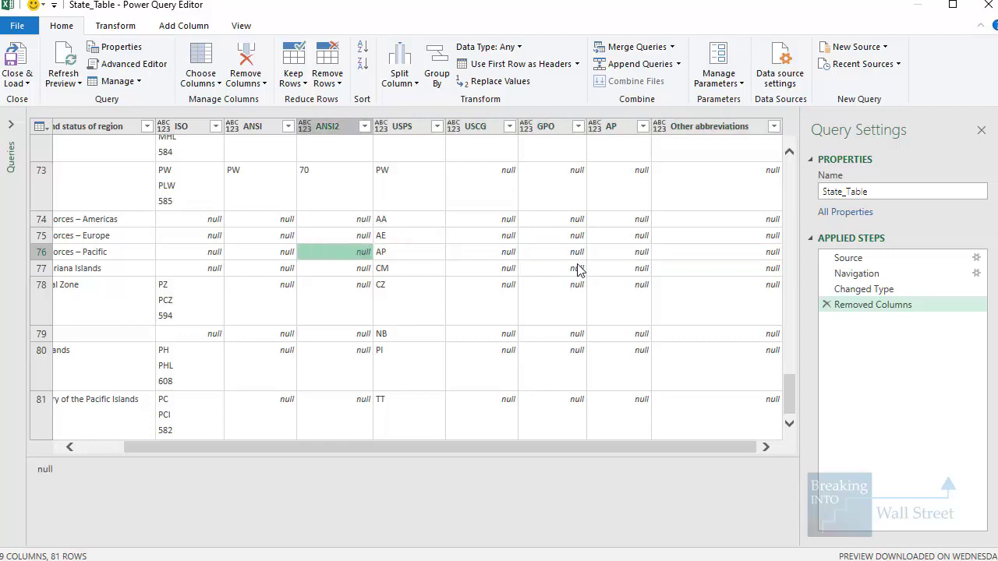
{"action": "key", "text": "Left"}
{"action": "key", "text": "Left"}
{"action": "key", "text": "Left"}
{"action": "key", "text": "Right"}
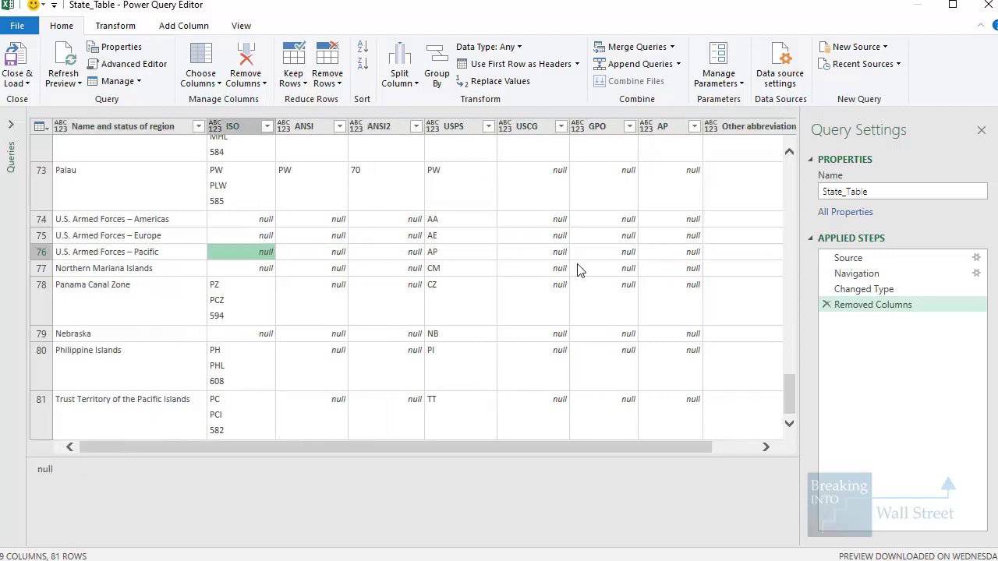
{"action": "scroll", "coordinate": [578, 269], "scroll_direction": "up", "scroll_amount": 15}
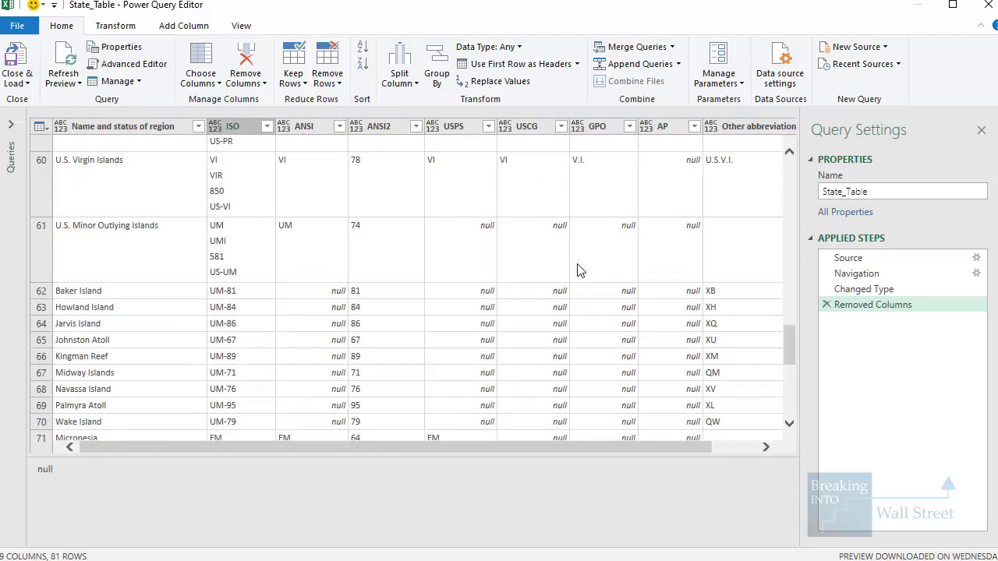
{"action": "scroll", "coordinate": [579, 260], "scroll_direction": "up", "scroll_amount": 12}
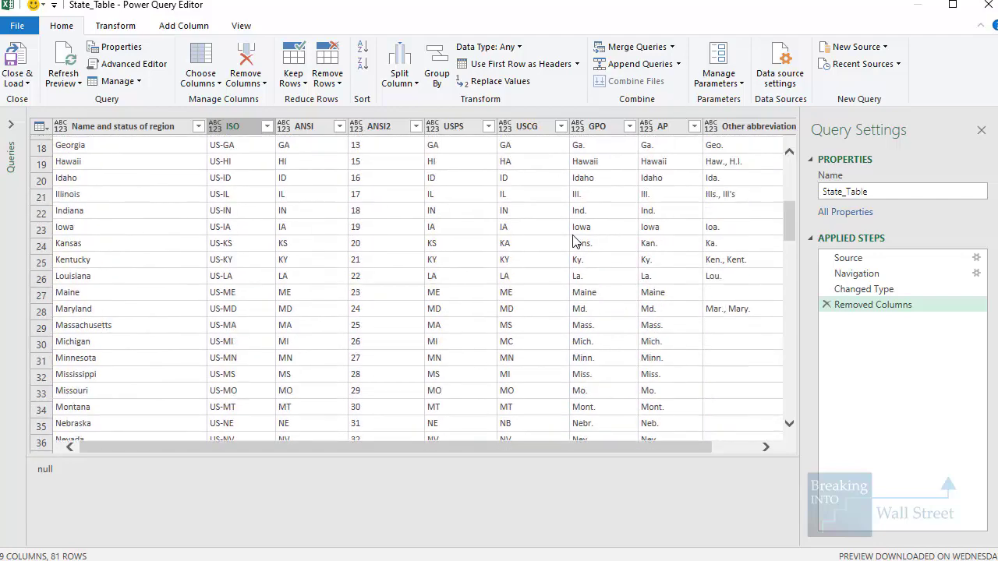
{"action": "scroll", "coordinate": [597, 281], "scroll_direction": "down", "scroll_amount": 20}
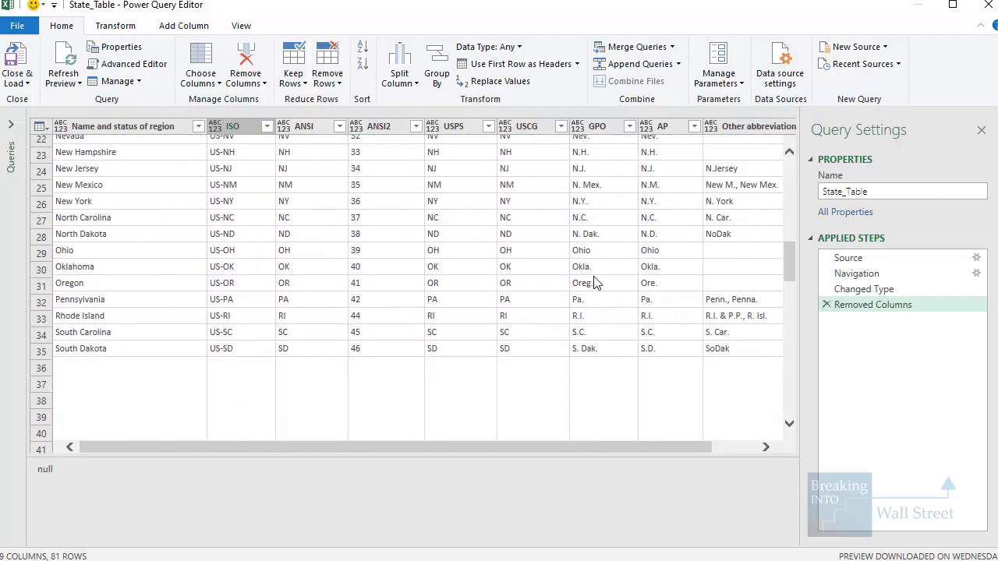
- Remove the ISO, ANSI and ANSI2 columns from the State_Table query
{"action": "left_click", "coordinate": [243, 307]}
{"action": "scroll", "coordinate": [268, 325], "scroll_direction": "down", "scroll_amount": 3}
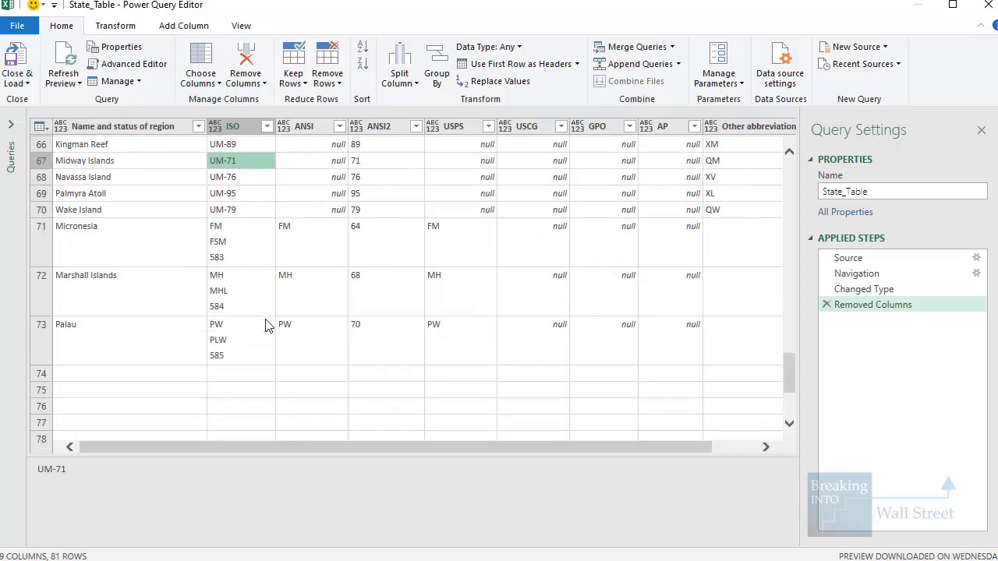
{"action": "key", "text": "ctrl+space"}
{"action": "key", "text": "shift+Right"}
{"action": "key", "text": "shift+Right"}
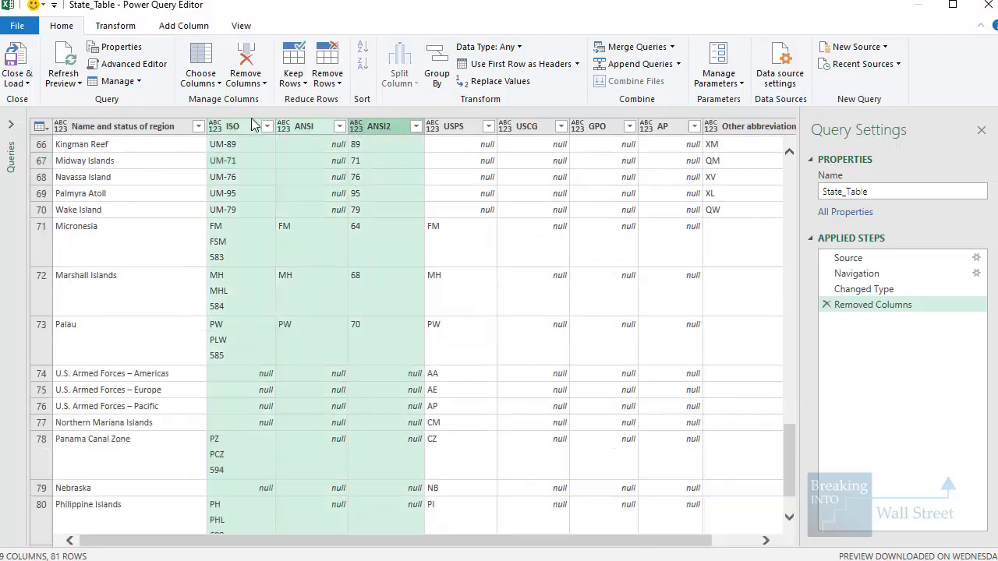
{"action": "left_click", "coordinate": [258, 81]}
{"action": "left_click", "coordinate": [266, 100]}
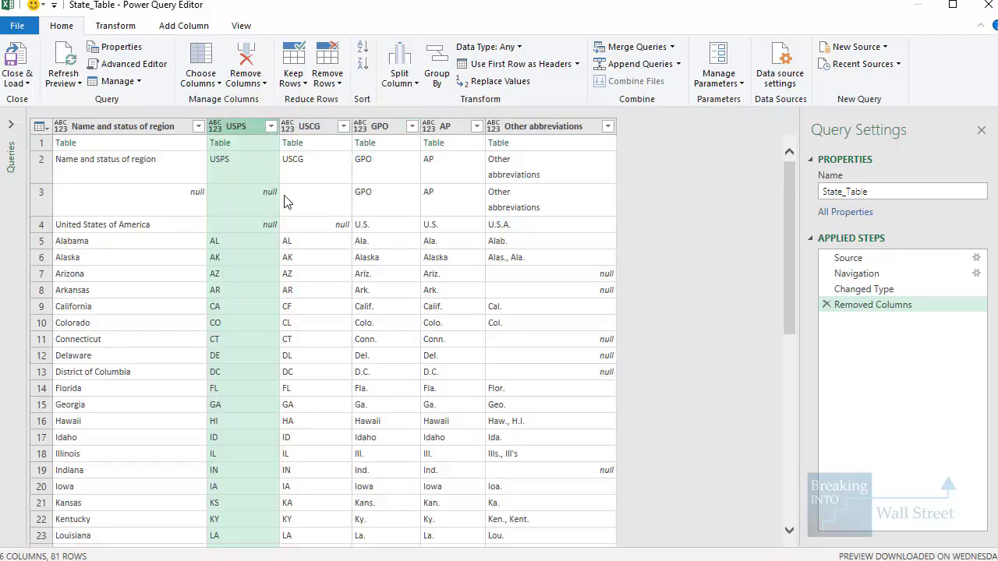
- Remove the USCG, GPO, AP and Other abbreviations columns from the query
{"action": "scroll", "coordinate": [296, 304], "scroll_direction": "down", "scroll_amount": 15}
{"action": "scroll", "coordinate": [296, 313], "scroll_direction": "down", "scroll_amount": 4}
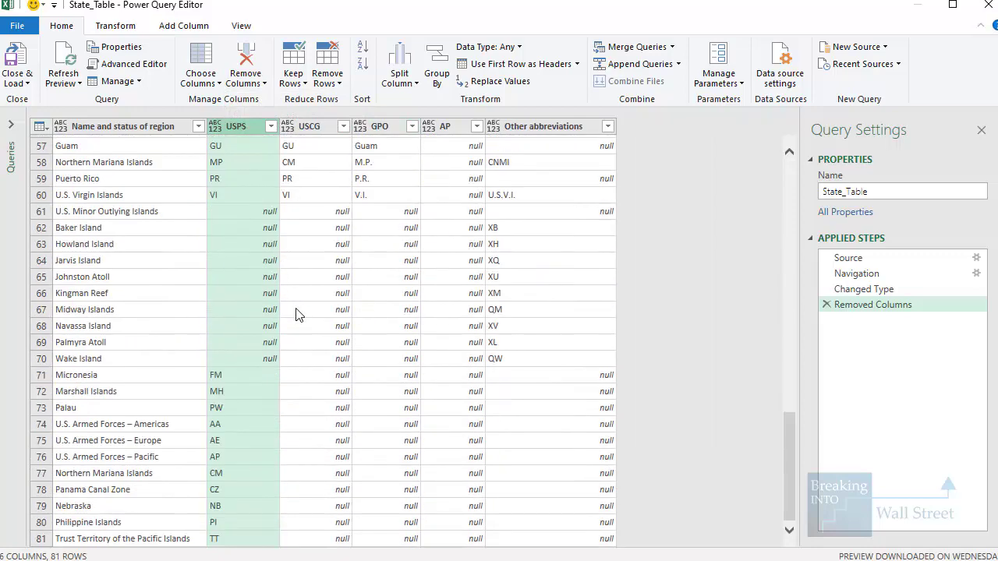
{"action": "left_click", "coordinate": [317, 205]}
{"action": "key", "text": "ctrl+space"}
{"action": "key", "text": "shift+Right"}
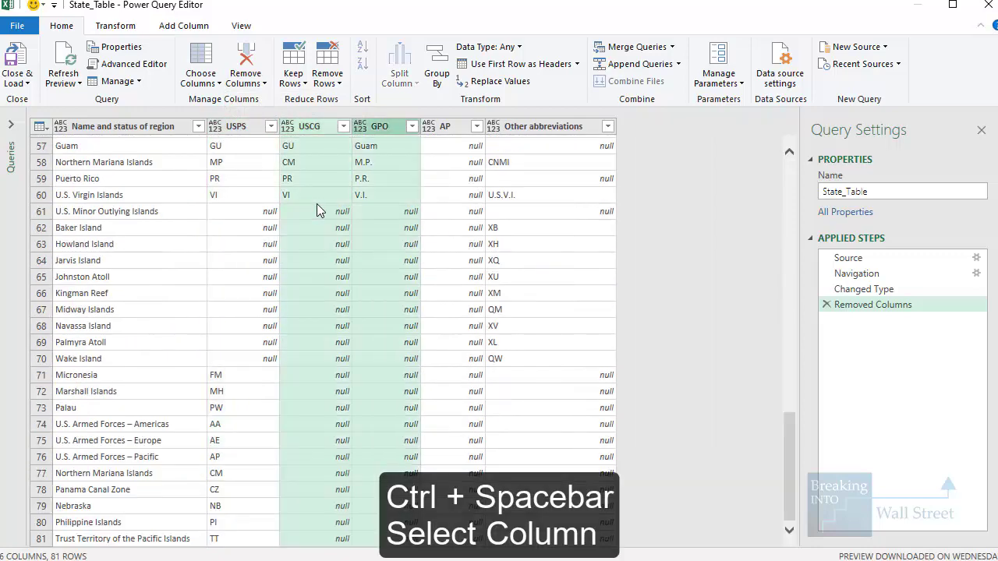
{"action": "key", "text": "shift+ctrl+Right"}
{"action": "left_click", "coordinate": [246, 78]}
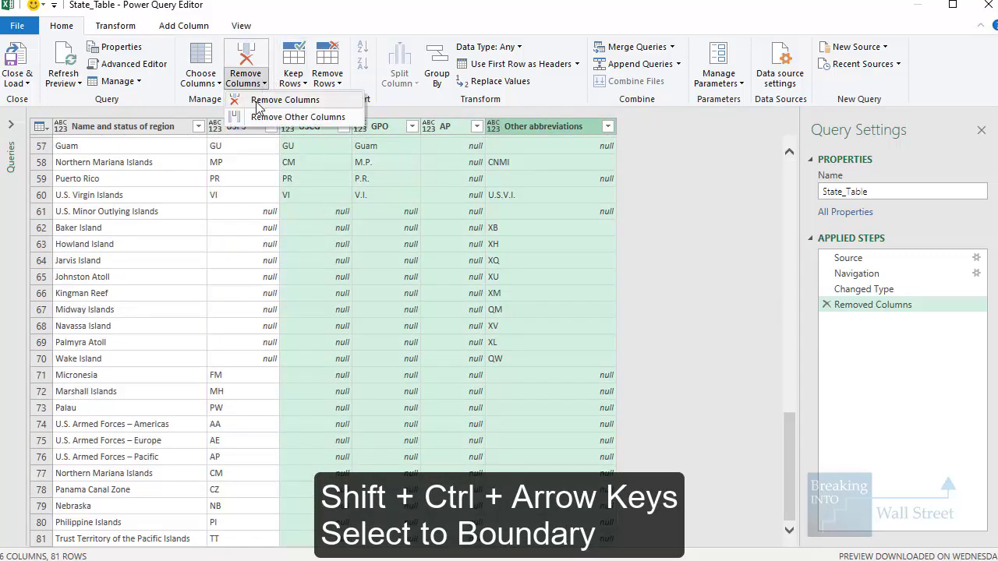
{"action": "left_click", "coordinate": [265, 98]}
- Review the remaining region name and USPS columns, and load the State_Table query into the workbook
{"action": "left_click", "coordinate": [237, 264]}
{"action": "left_click", "coordinate": [194, 161]}
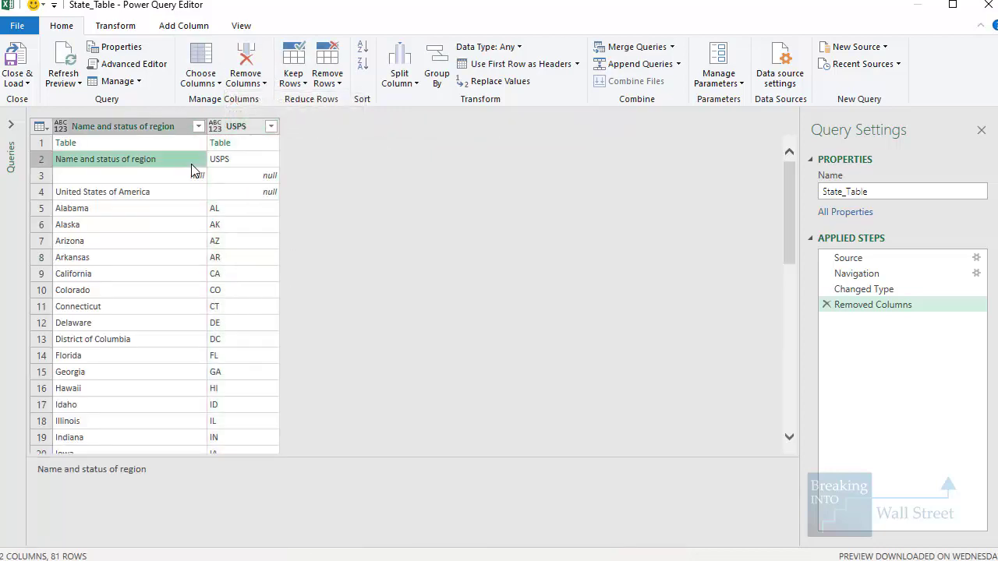
{"action": "scroll", "coordinate": [187, 265], "scroll_direction": "down", "scroll_amount": 10}
{"action": "scroll", "coordinate": [180, 300], "scroll_direction": "down", "scroll_amount": 5}
{"action": "scroll", "coordinate": [191, 292], "scroll_direction": "up", "scroll_amount": 20}
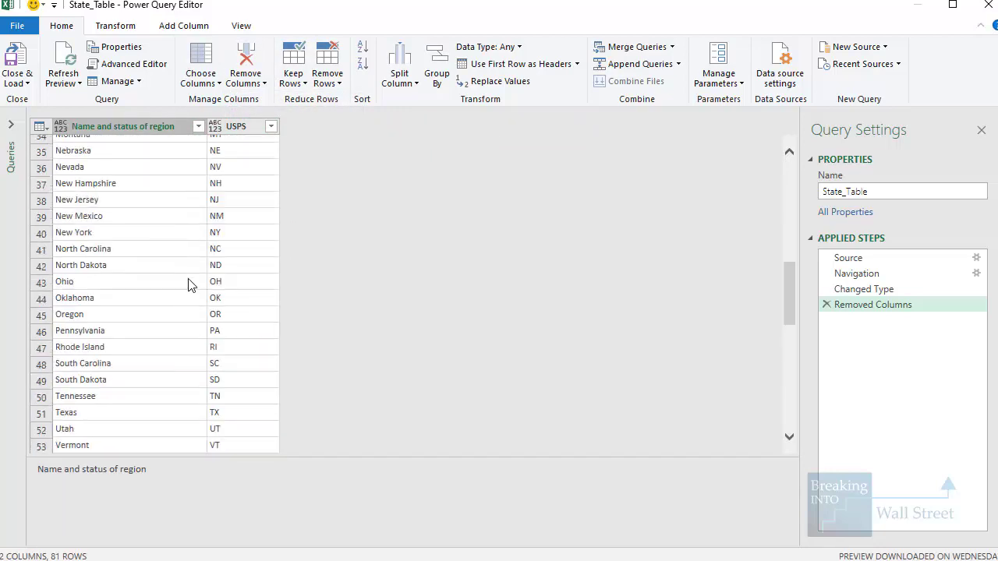
{"action": "left_click", "coordinate": [23, 88]}
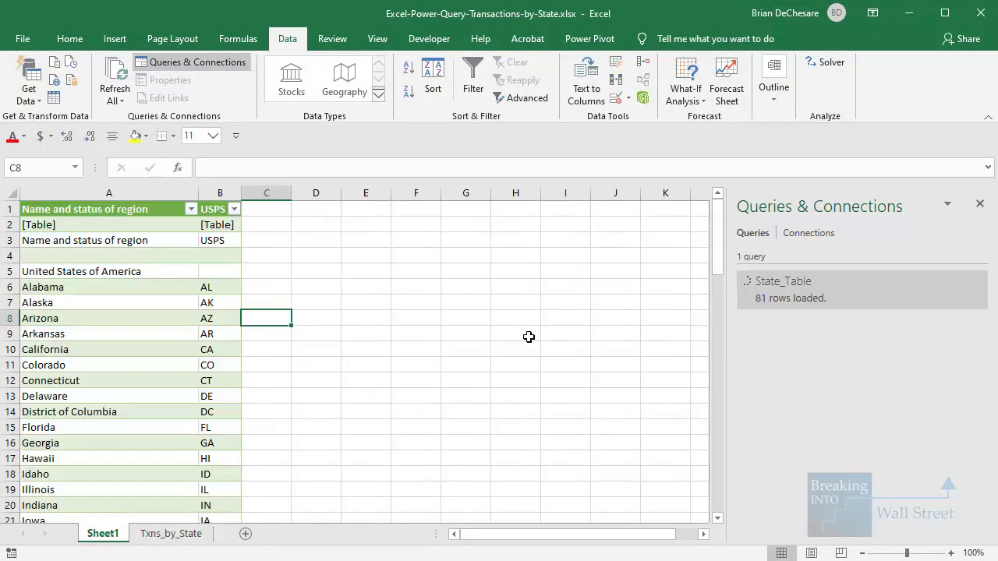
- Move Sheet1 after the Txns_by_State sheet and rename it State_Abbreviations
{"action": "left_click_drag", "start_coordinate": [113, 537], "coordinate": [212, 545]}
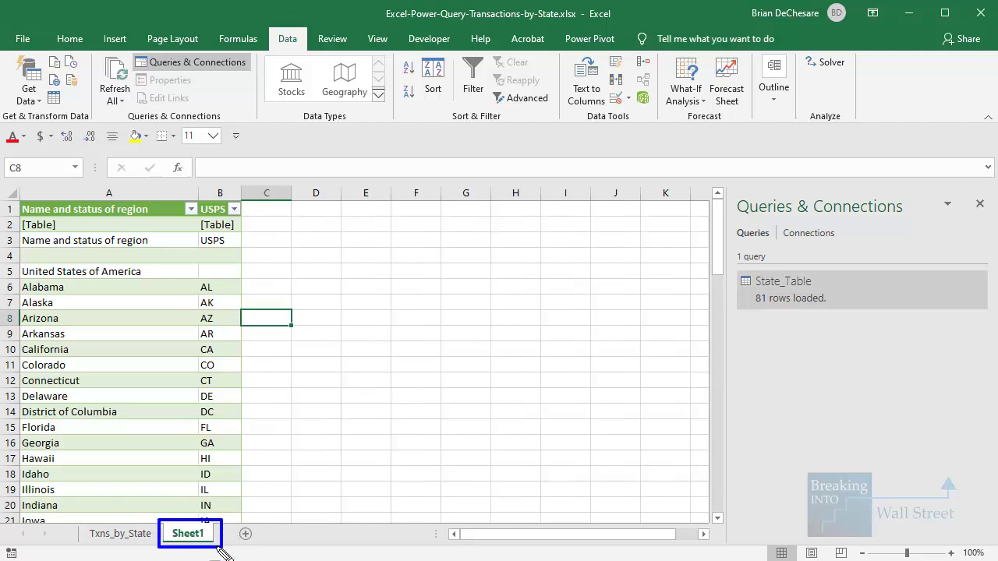
{"action": "double_click", "coordinate": [187, 534]}
{"action": "type", "text": "St"}
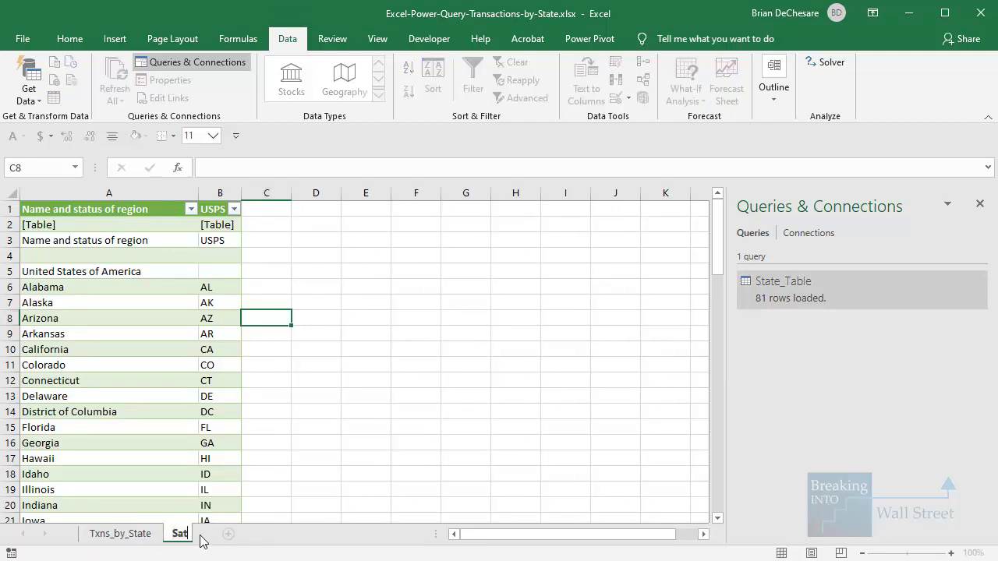
{"action": "type", "text": "ate Abbreviations"}
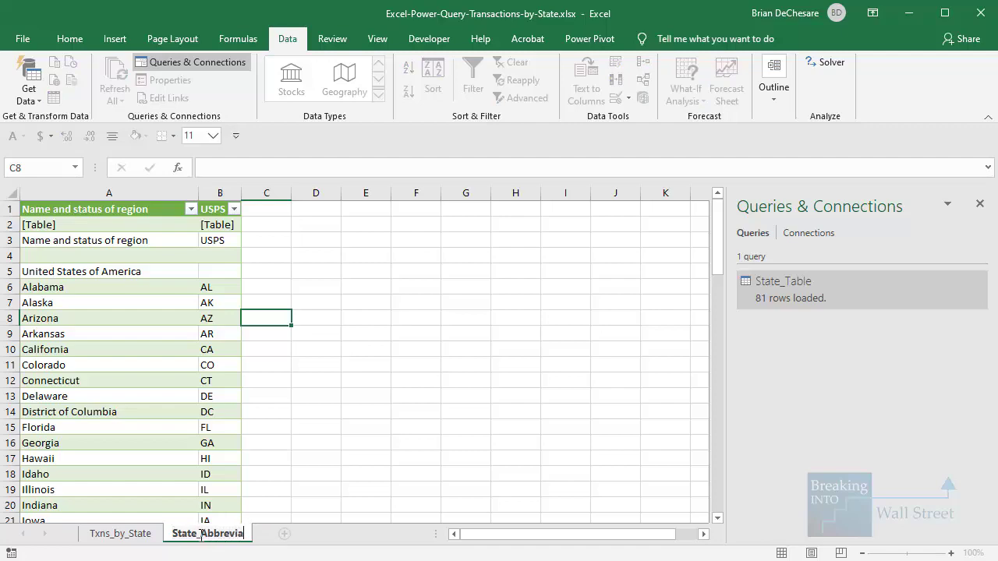
{"action": "key", "text": "Return"}
- Look through the region names and USPS codes in the loaded table on the State_Abbreviations sheet
{"action": "left_click", "coordinate": [219, 350]}
{"action": "left_click_drag", "start_coordinate": [129, 254], "coordinate": [164, 395]}
{"action": "left_click", "coordinate": [149, 334]}
{"action": "scroll", "coordinate": [147, 322], "scroll_direction": "down", "scroll_amount": 3}
{"action": "left_click", "coordinate": [204, 332]}
{"action": "scroll", "coordinate": [223, 447], "scroll_direction": "down", "scroll_amount": 13}
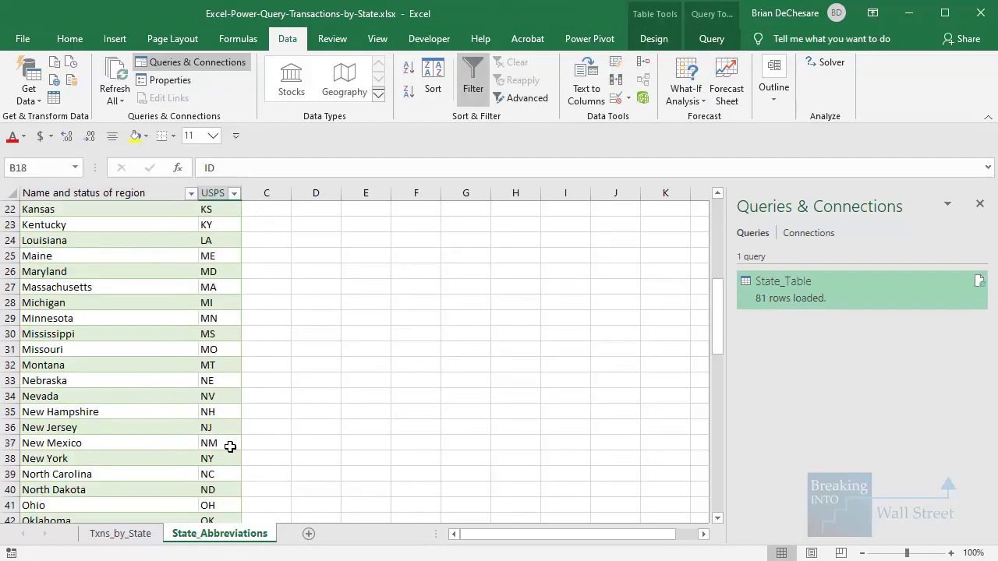
{"action": "scroll", "coordinate": [223, 460], "scroll_direction": "down", "scroll_amount": 8}
{"action": "scroll", "coordinate": [219, 461], "scroll_direction": "up", "scroll_amount": 8}
{"action": "scroll", "coordinate": [215, 456], "scroll_direction": "up", "scroll_amount": 16}
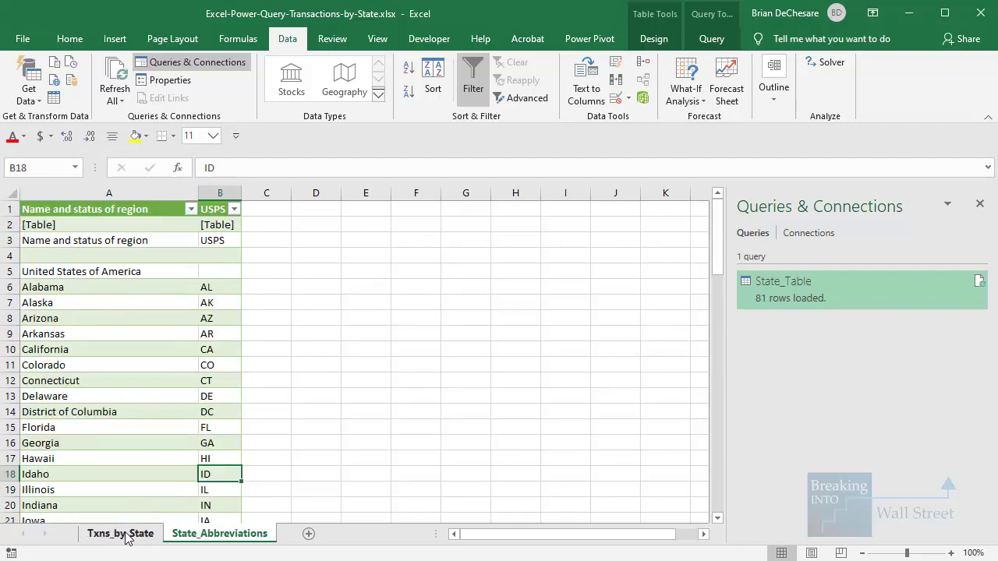
- Start an INDEX formula in cell B5 of the Txns_by_State sheet with the whole State_Table as its array
{"action": "left_click", "coordinate": [121, 533]}
{"action": "key", "text": "Left"}
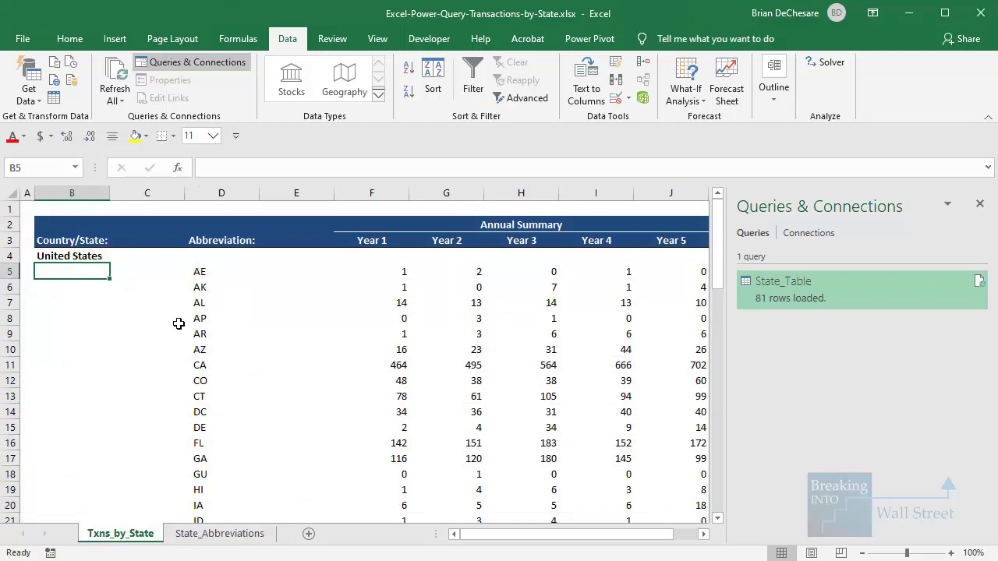
{"action": "type", "text": "=INDEX("}
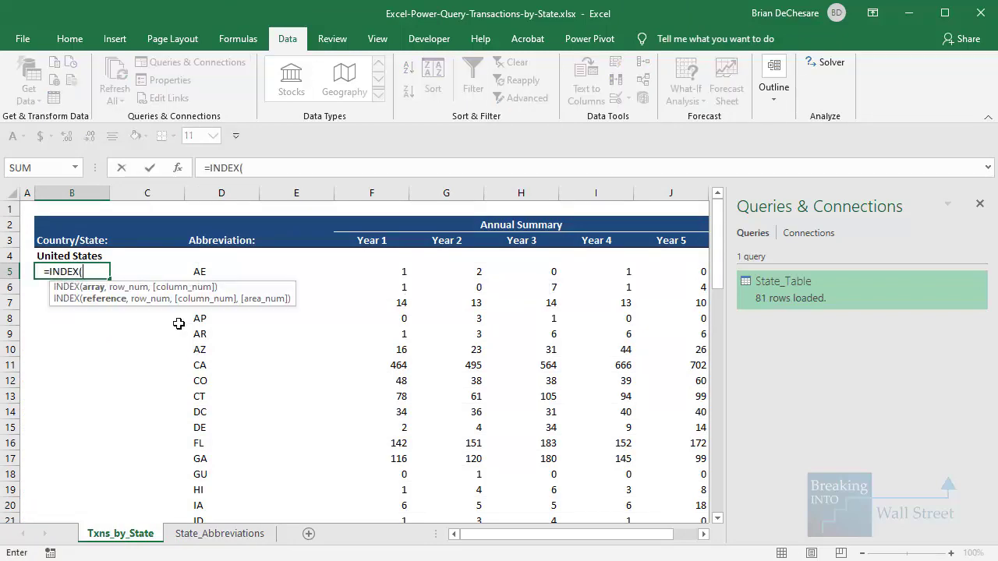
{"action": "left_click", "coordinate": [209, 535]}
{"action": "left_click", "coordinate": [105, 241]}
{"action": "left_click", "coordinate": [112, 227]}
{"action": "key", "text": "shift+Right"}
{"action": "key", "text": "shift+Down"}
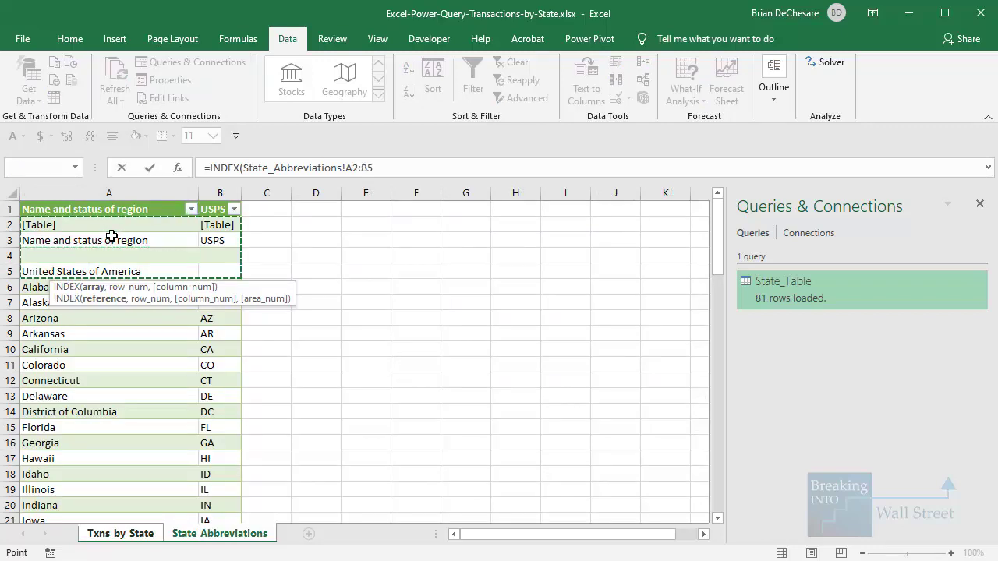
{"action": "key", "text": "ctrl+shift+Down"}
{"action": "key", "text": "ctrl+shift+Up"}
{"action": "type", "text": ","}
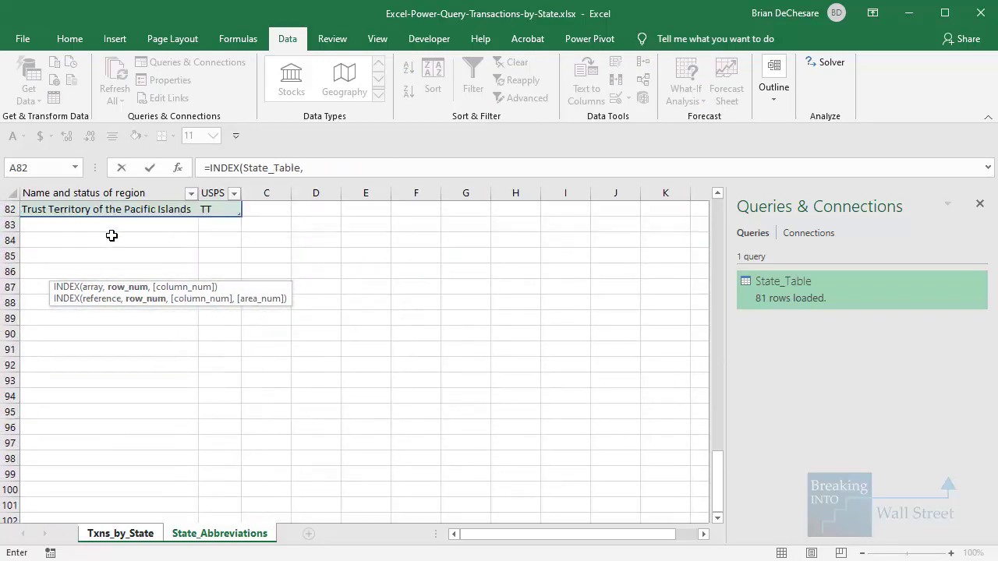
- Add a MATCH function as the INDEX row number, with abbreviation cell D5 on Txns_by_State as the lookup value
{"action": "scroll", "coordinate": [112, 235], "scroll_direction": "up", "scroll_amount": 7}
{"action": "left_click_drag", "start_coordinate": [717, 468], "coordinate": [718, 230]}
{"action": "type", "text": "MATC"}
{"action": "key", "text": "Tab"}
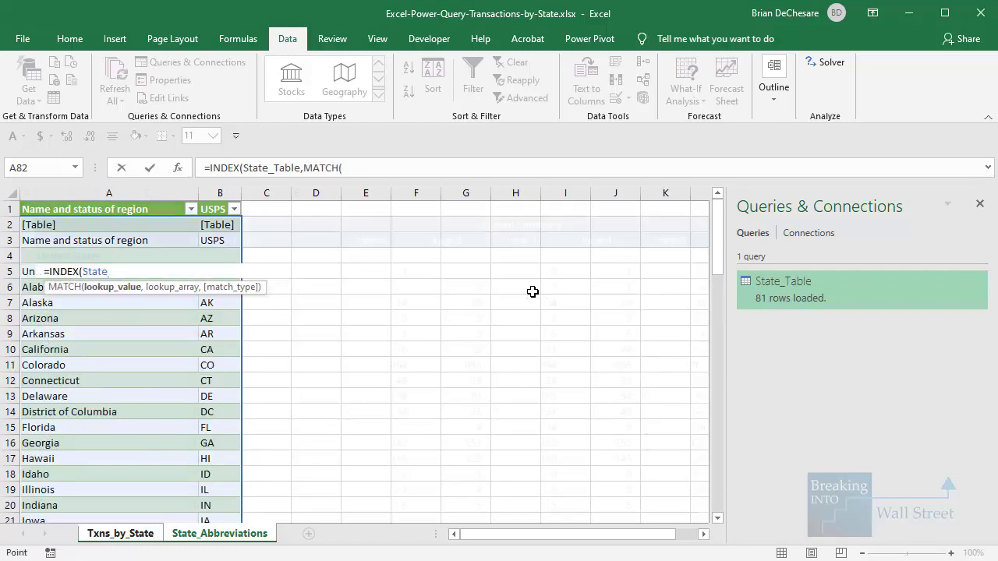
{"action": "key", "text": "ctrl+Page_Up"}
{"action": "key", "text": "Right"}
{"action": "key", "text": "Right"}
{"action": "type", "text": ","}
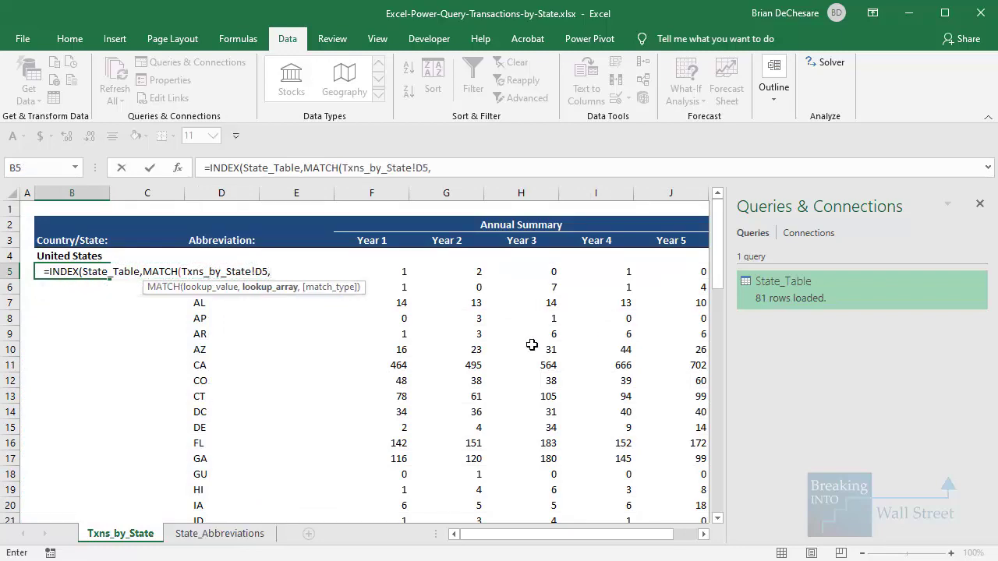
- Complete the formula by matching against State_Table[USPS] with match type 0 and returning column 1, and enter it in B5
{"action": "left_click", "coordinate": [234, 534]}
{"action": "left_click_drag", "start_coordinate": [230, 225], "coordinate": [231, 226]}
{"action": "key", "text": "ctrl+shift+Down"}
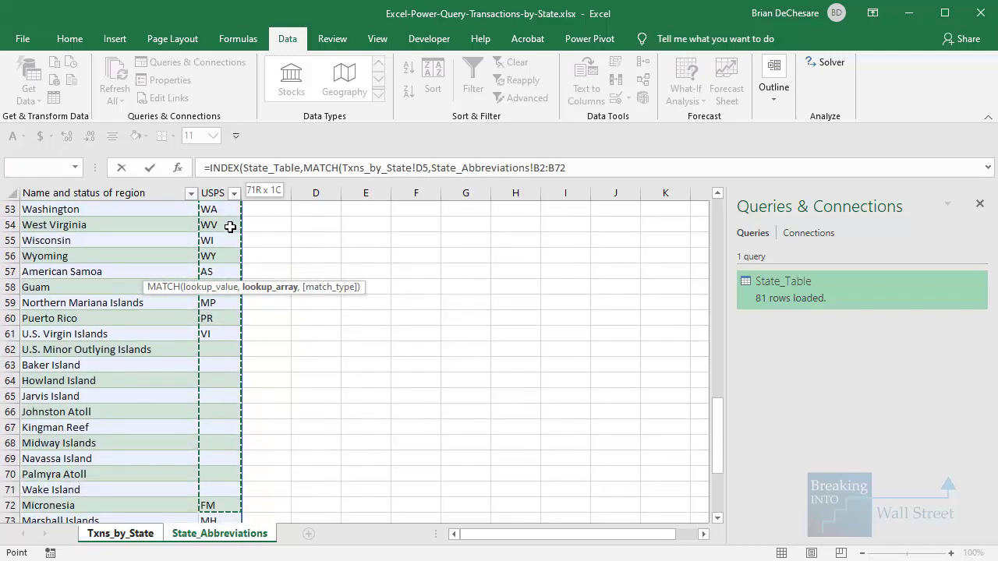
{"action": "type", "text": ","}
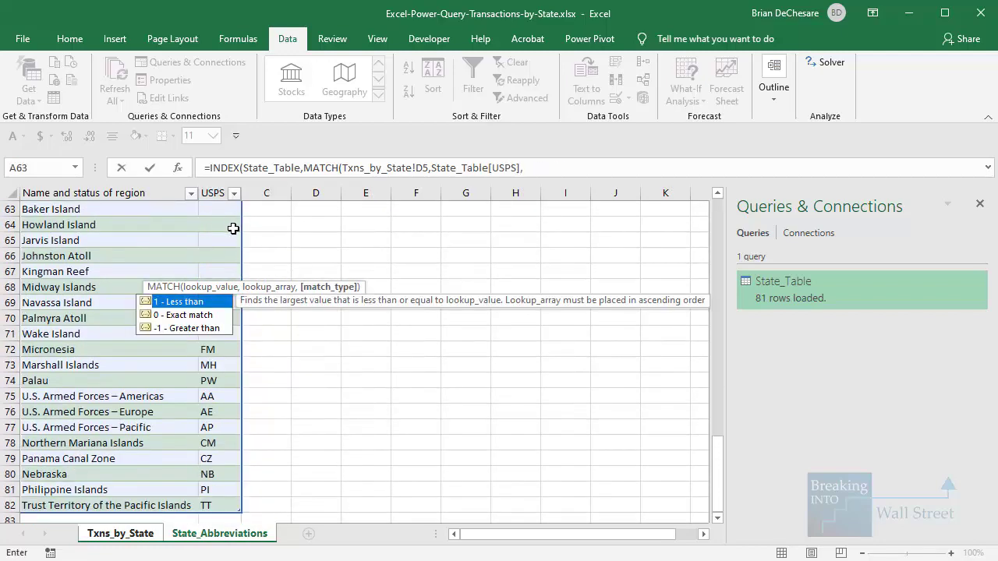
{"action": "type", "text": "0,"}
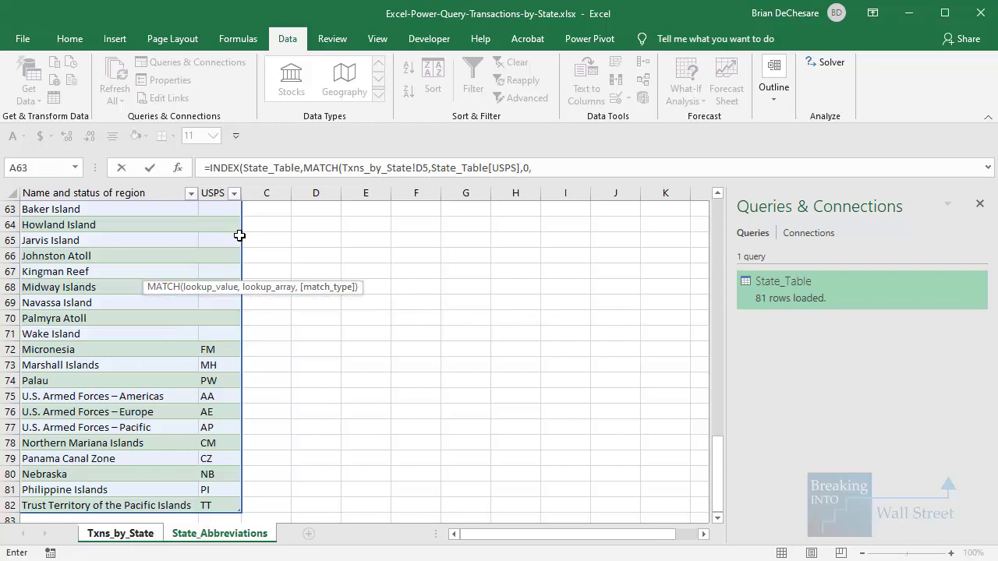
{"action": "key", "text": "BackSpace"}
{"action": "type", "text": "),1)"}
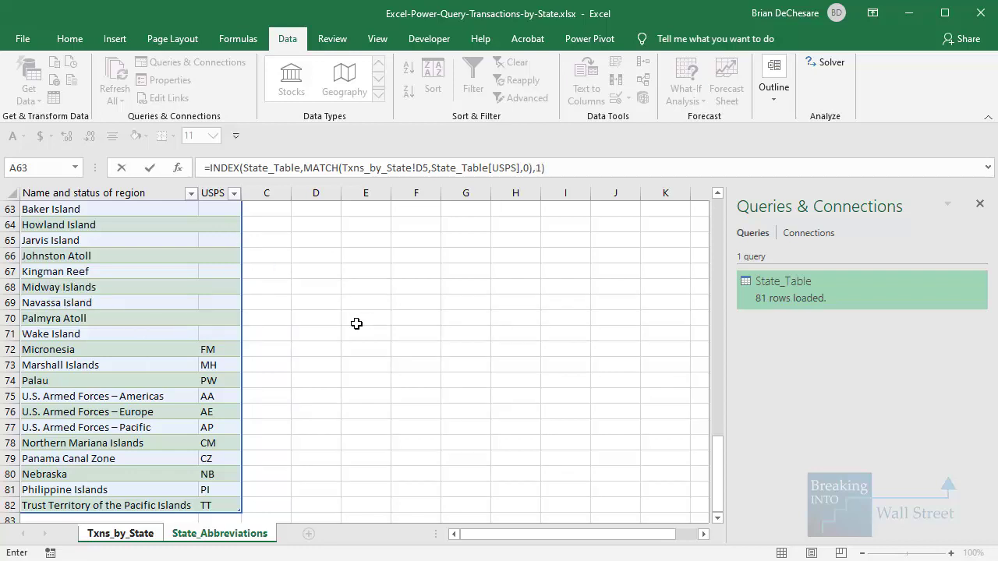
{"action": "key", "text": "ctrl+Return"}
- Copy the B5 lookup formula and paste only the formula down the Country/State column to row 60, beside the WY abbreviation
{"action": "key", "text": "ctrl+c"}
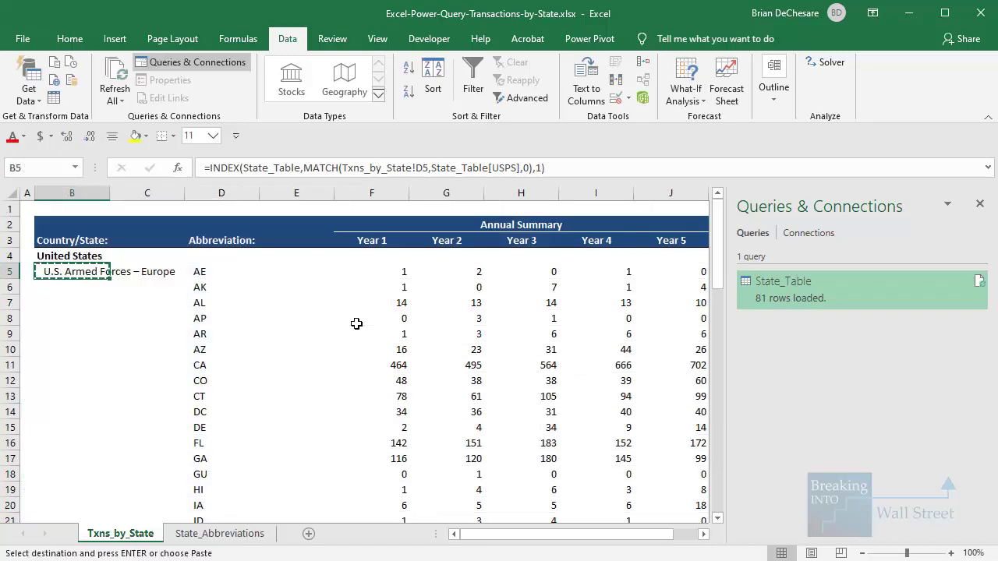
{"action": "key", "text": "Right"}
{"action": "key", "text": "Right"}
{"action": "key", "text": "ctrl+Down"}
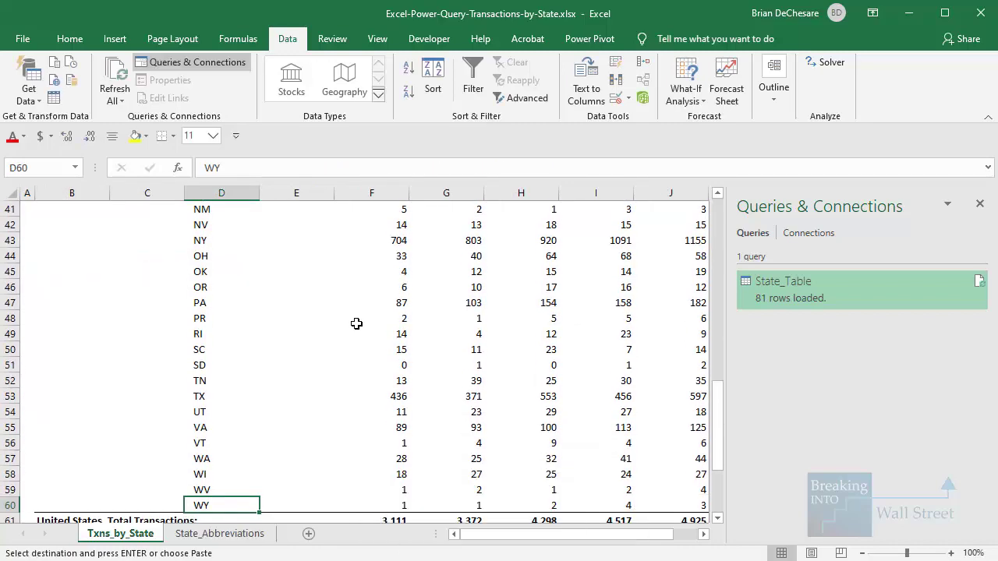
{"action": "key", "text": "Left"}
{"action": "key", "text": "Left"}
{"action": "key", "text": "ctrl+shift+Up"}
{"action": "key", "text": "shift+Down"}
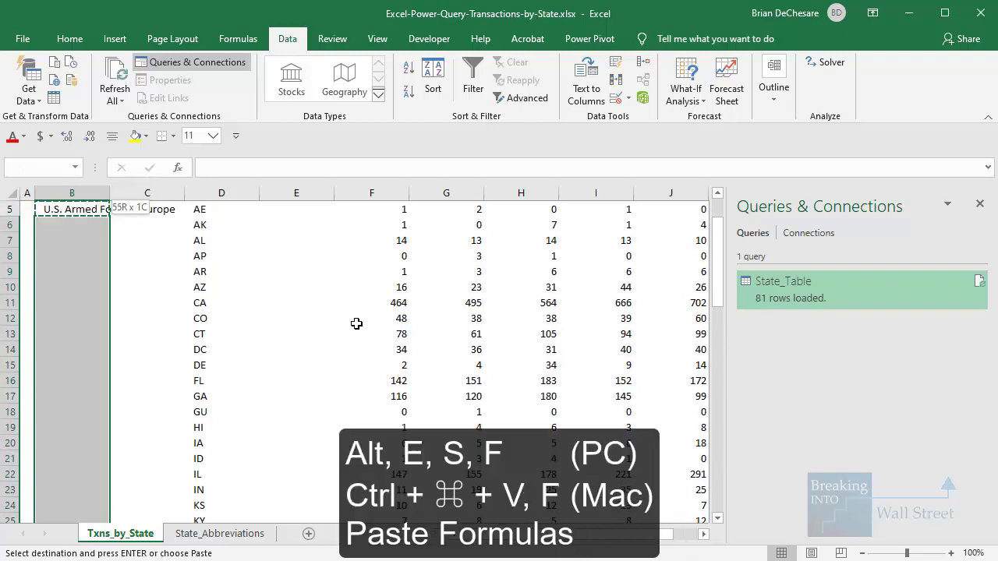
{"action": "scroll", "coordinate": [357, 324], "scroll_direction": "down", "scroll_amount": 6}
{"action": "scroll", "coordinate": [356, 324], "scroll_direction": "down", "scroll_amount": 8}
{"action": "key", "text": "alt+e"}
{"action": "key", "text": "s"}
{"action": "key", "text": "f"}
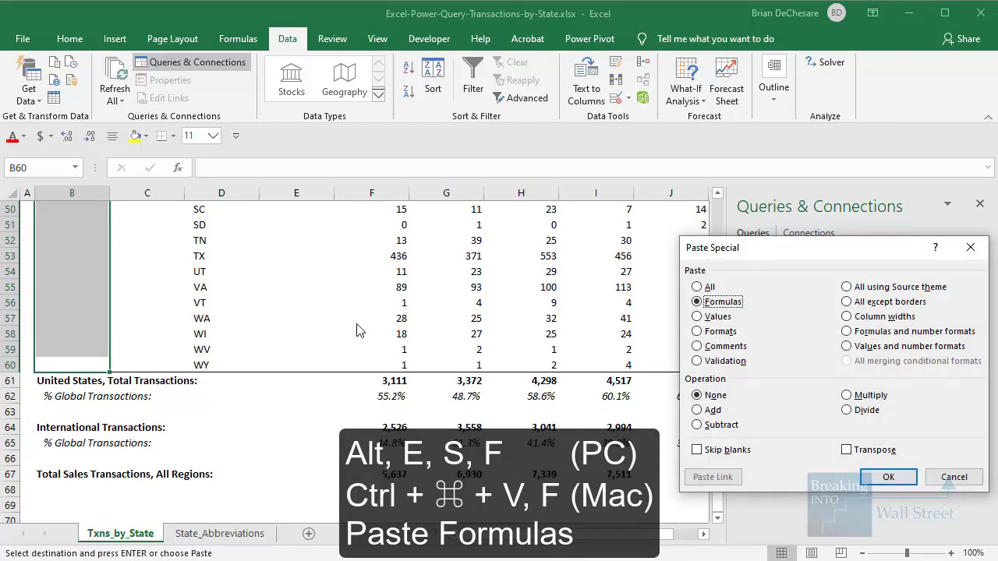
{"action": "key", "text": "Return"}
- Check the filled names in the Country/State column against their abbreviations and the region table on the State_Abbreviations sheet
{"action": "scroll", "coordinate": [303, 356], "scroll_direction": "up", "scroll_amount": 12}
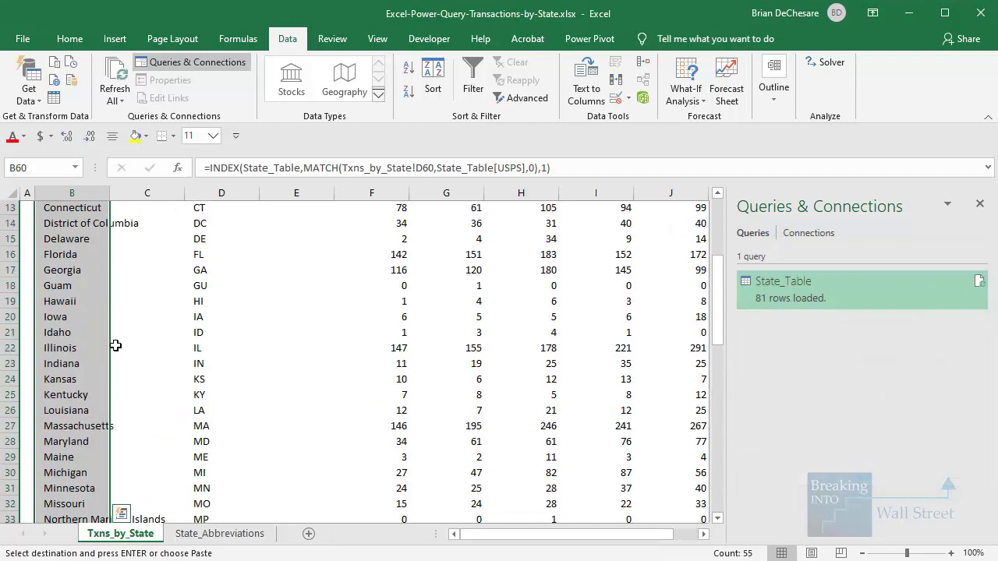
{"action": "scroll", "coordinate": [119, 345], "scroll_direction": "up", "scroll_amount": 5}
{"action": "left_click", "coordinate": [74, 319]}
{"action": "left_click", "coordinate": [70, 273]}
{"action": "left_click", "coordinate": [82, 318]}
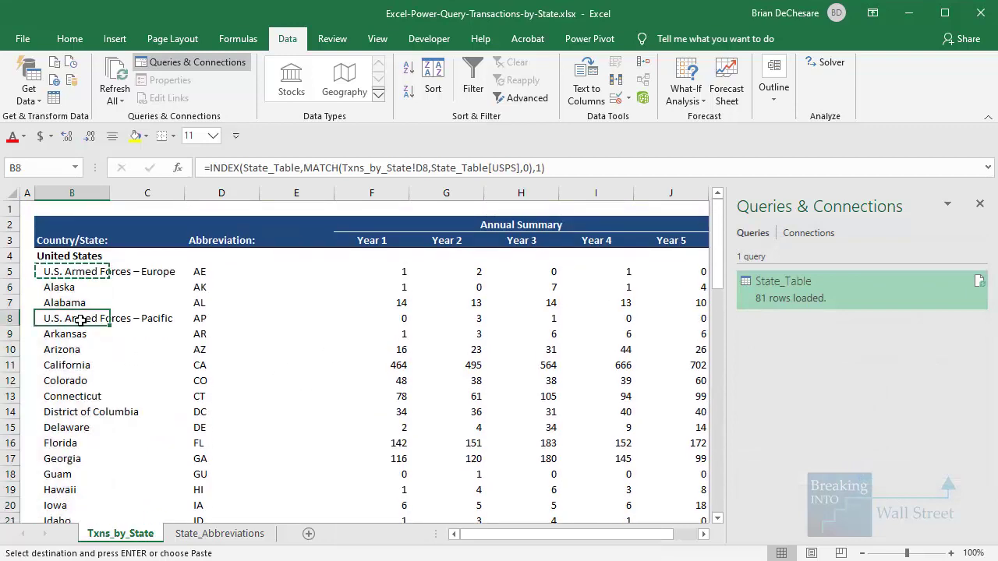
{"action": "key", "text": "Escape"}
{"action": "left_click", "coordinate": [103, 275]}
{"action": "left_click", "coordinate": [206, 534]}
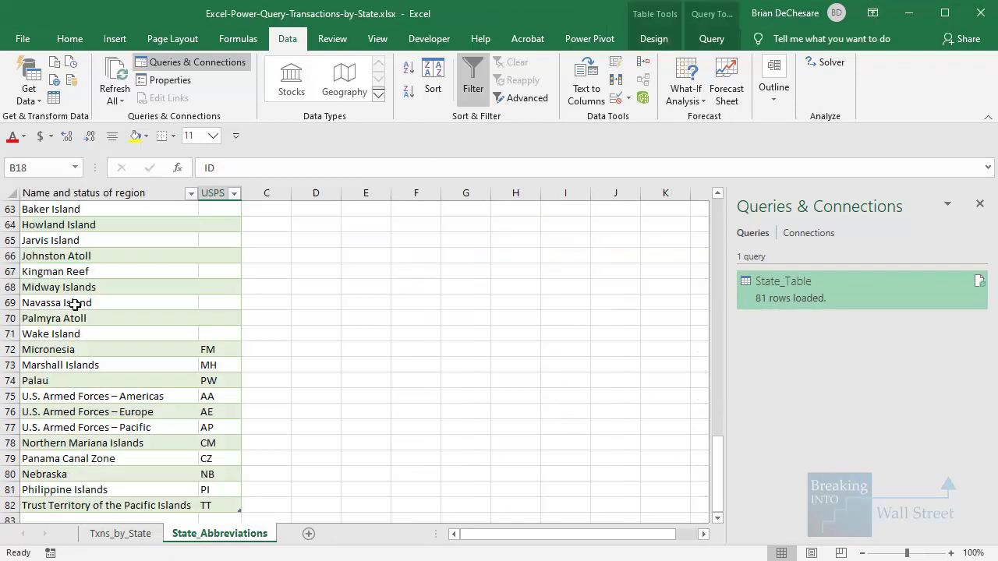
{"action": "left_click", "coordinate": [76, 365]}
{"action": "scroll", "coordinate": [147, 397], "scroll_direction": "up", "scroll_amount": 20}
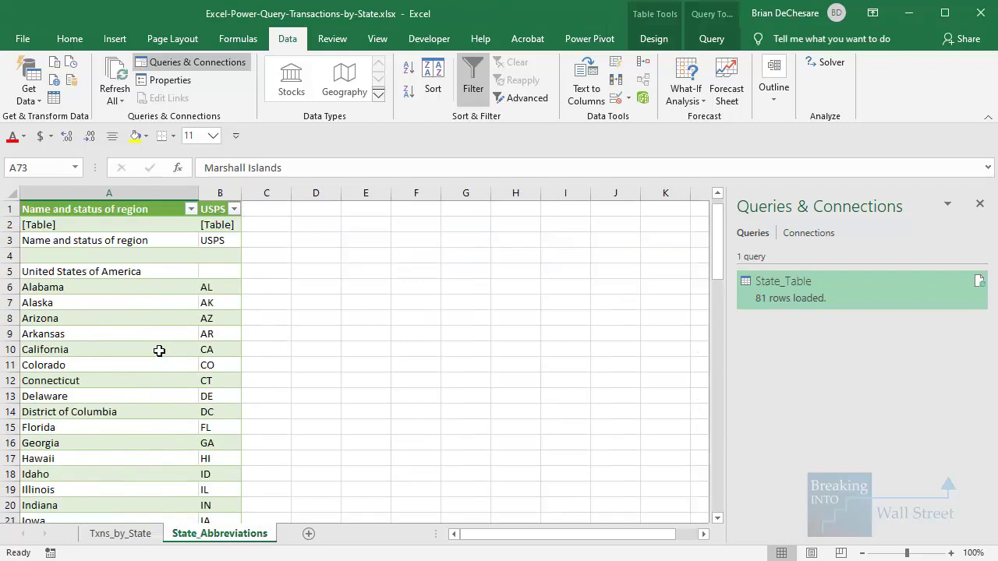
{"action": "left_click", "coordinate": [121, 238]}
{"action": "left_click", "coordinate": [121, 225]}
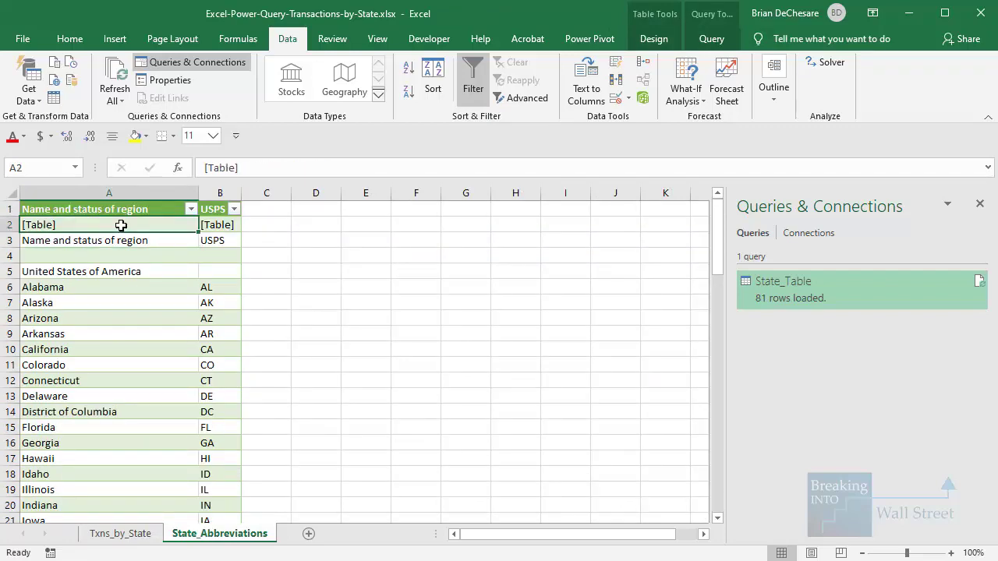
{"action": "left_click", "coordinate": [122, 535]}
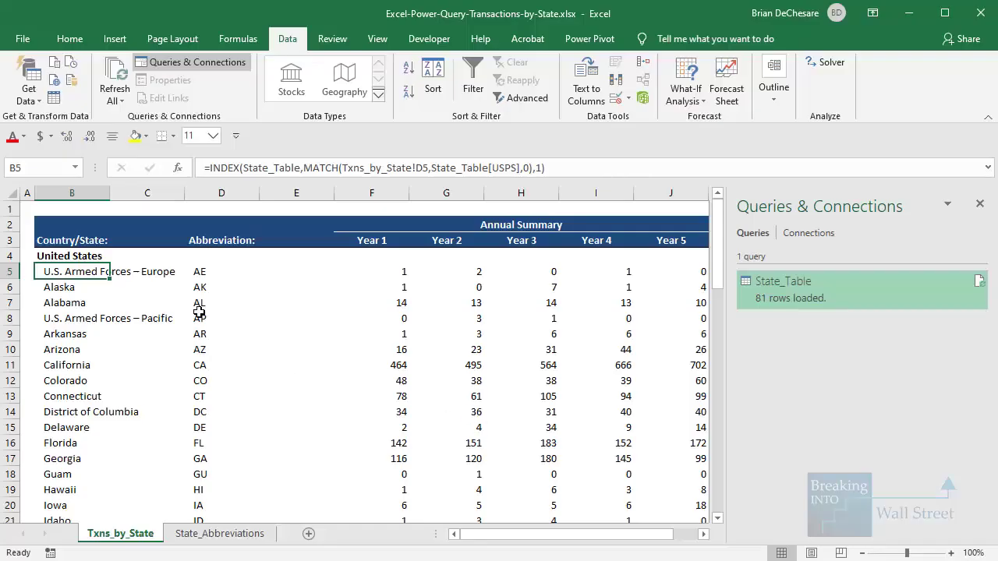
{"action": "left_click_drag", "start_coordinate": [211, 271], "coordinate": [90, 455]}
{"action": "left_click", "coordinate": [165, 382]}
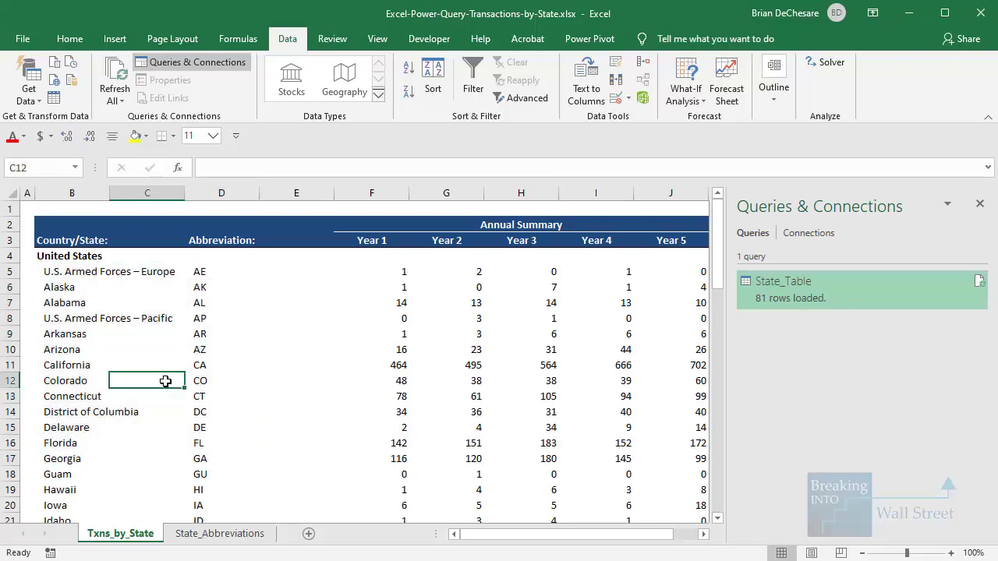
- Refresh the State_Table query
{"action": "left_click", "coordinate": [844, 282]}
{"action": "right_click", "coordinate": [843, 282]}
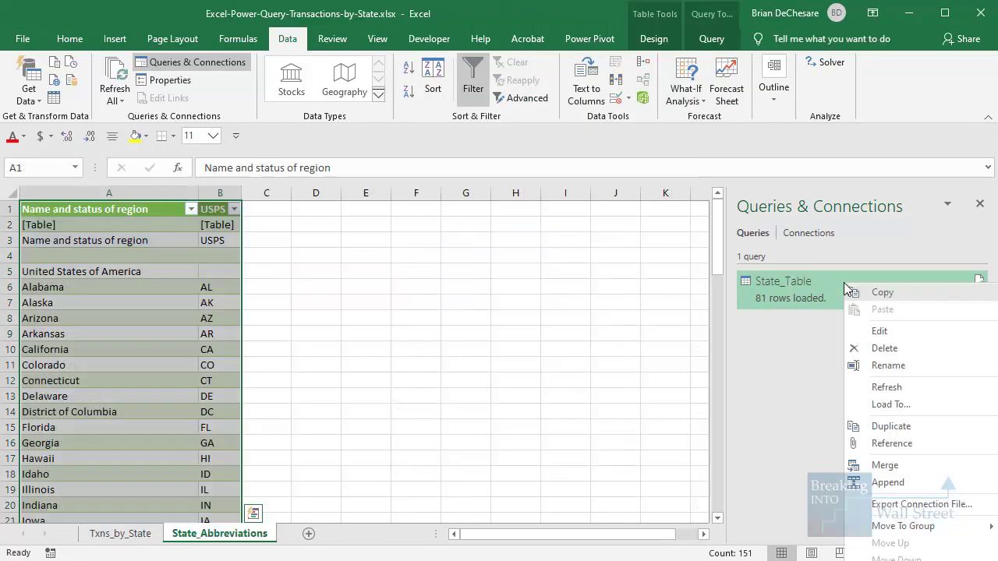
{"action": "left_click", "coordinate": [871, 387]}
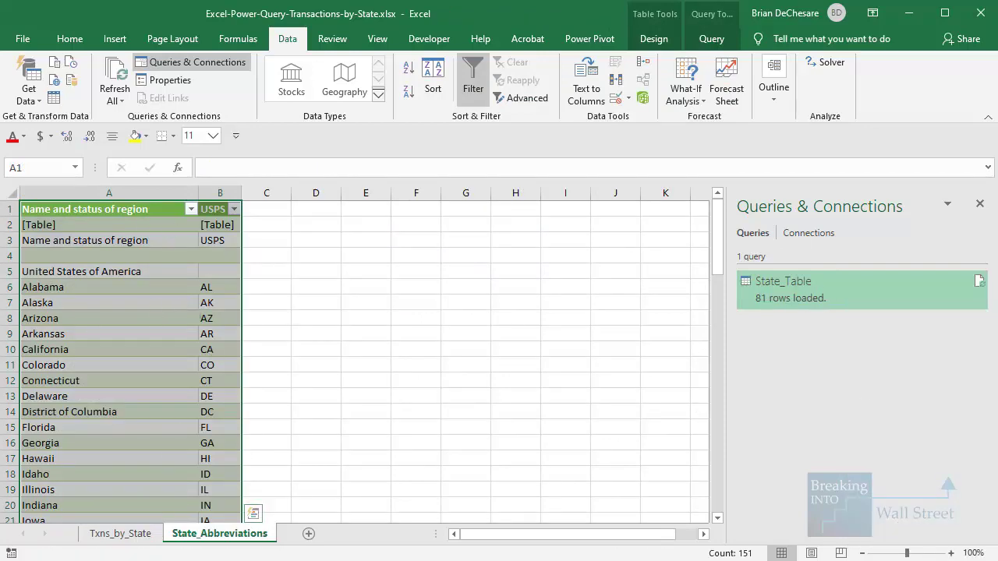
- Review the looked-up state names on Txns_by_State and the USPS codes on State_Abbreviations after the refresh
{"action": "left_click", "coordinate": [147, 533]}
{"action": "left_click_drag", "start_coordinate": [129, 272], "coordinate": [98, 505]}
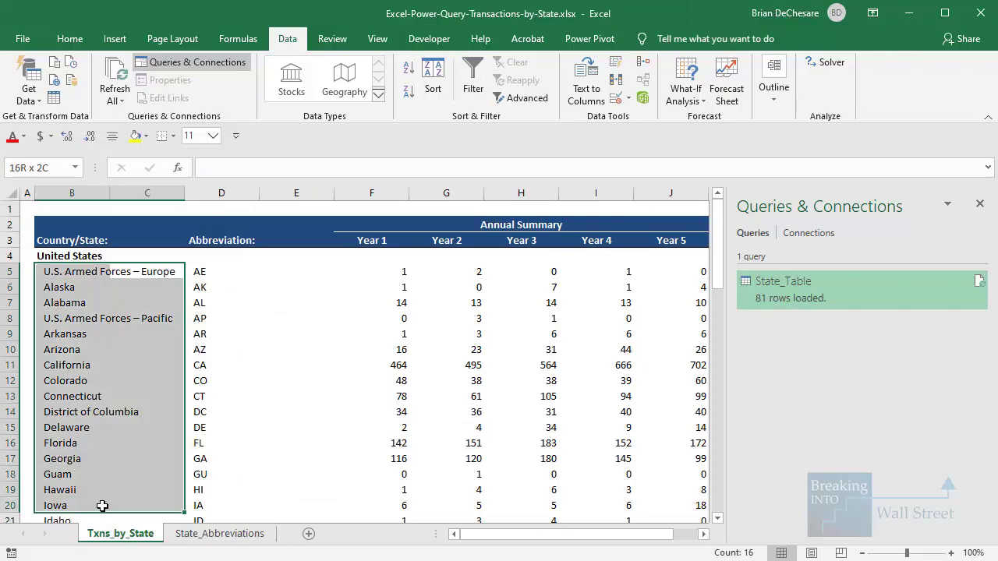
{"action": "scroll", "coordinate": [184, 400], "scroll_direction": "down", "scroll_amount": 1}
{"action": "scroll", "coordinate": [184, 400], "scroll_direction": "down", "scroll_amount": 1}
{"action": "left_click", "coordinate": [219, 534]}
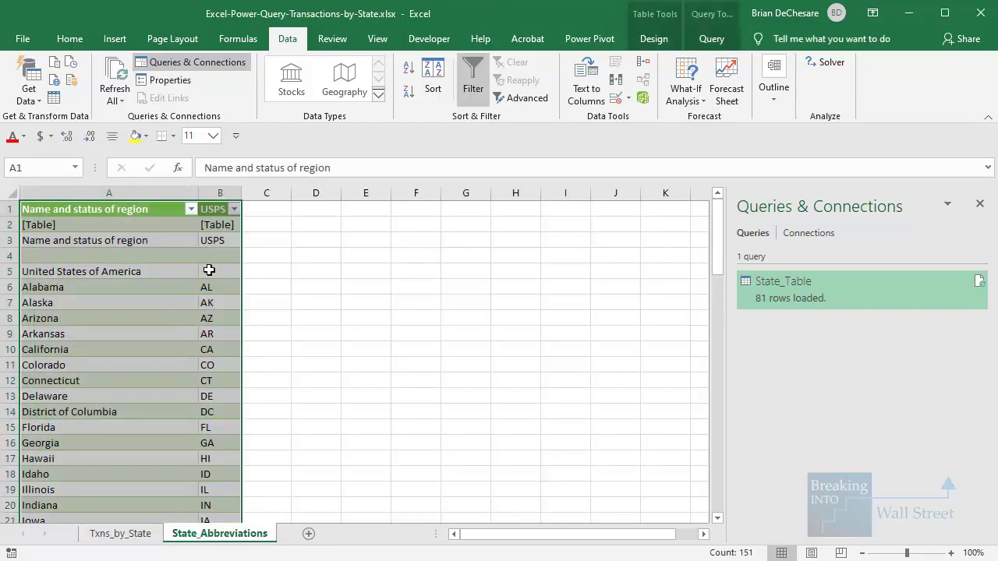
{"action": "left_click", "coordinate": [213, 351]}
{"action": "left_click", "coordinate": [141, 534]}
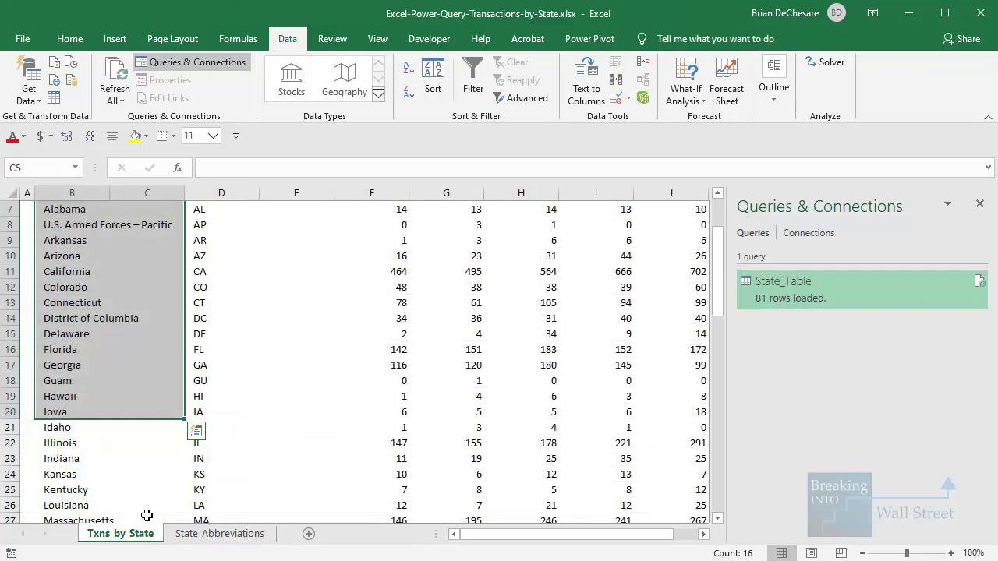
{"action": "scroll", "coordinate": [283, 325], "scroll_direction": "up", "scroll_amount": 2}
{"action": "left_click", "coordinate": [223, 286]}
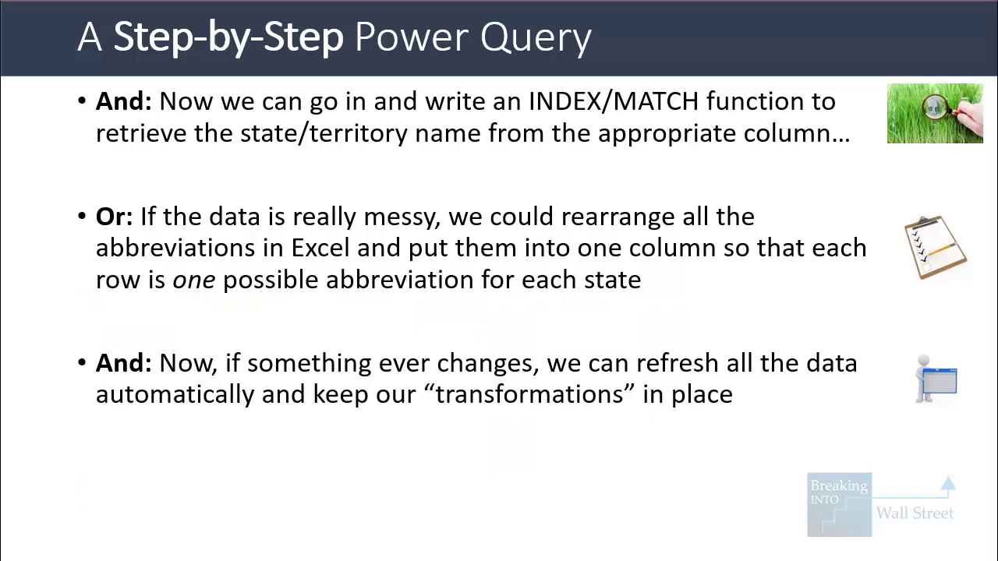
{"action": "key", "text": "Right"}
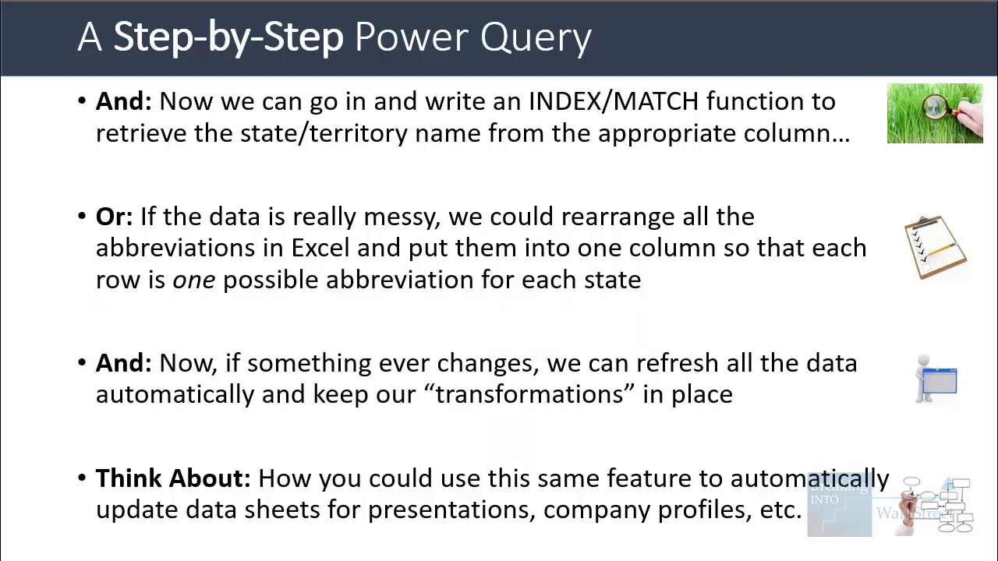
{"action": "left_click_drag", "start_coordinate": [106, 489], "coordinate": [819, 542]}
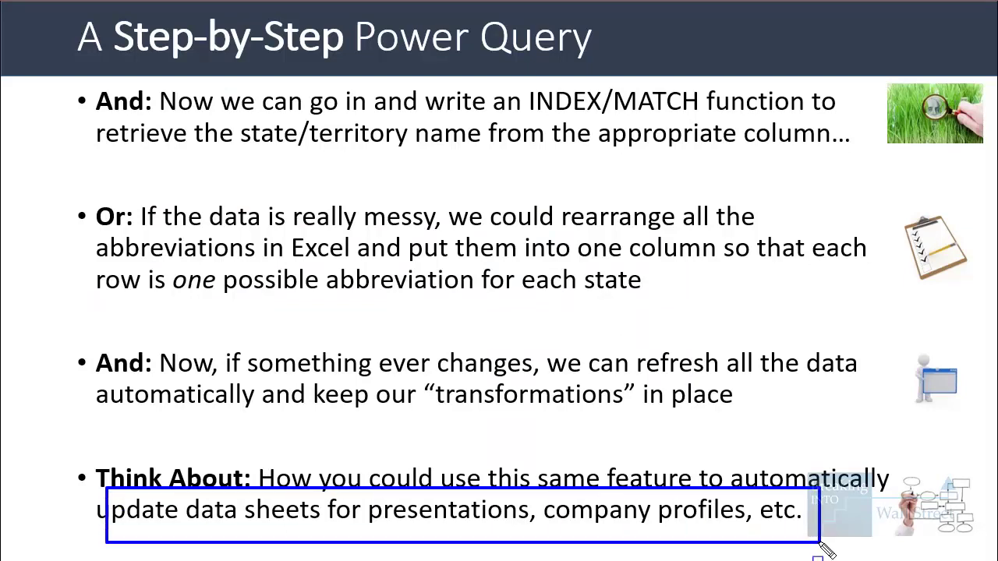